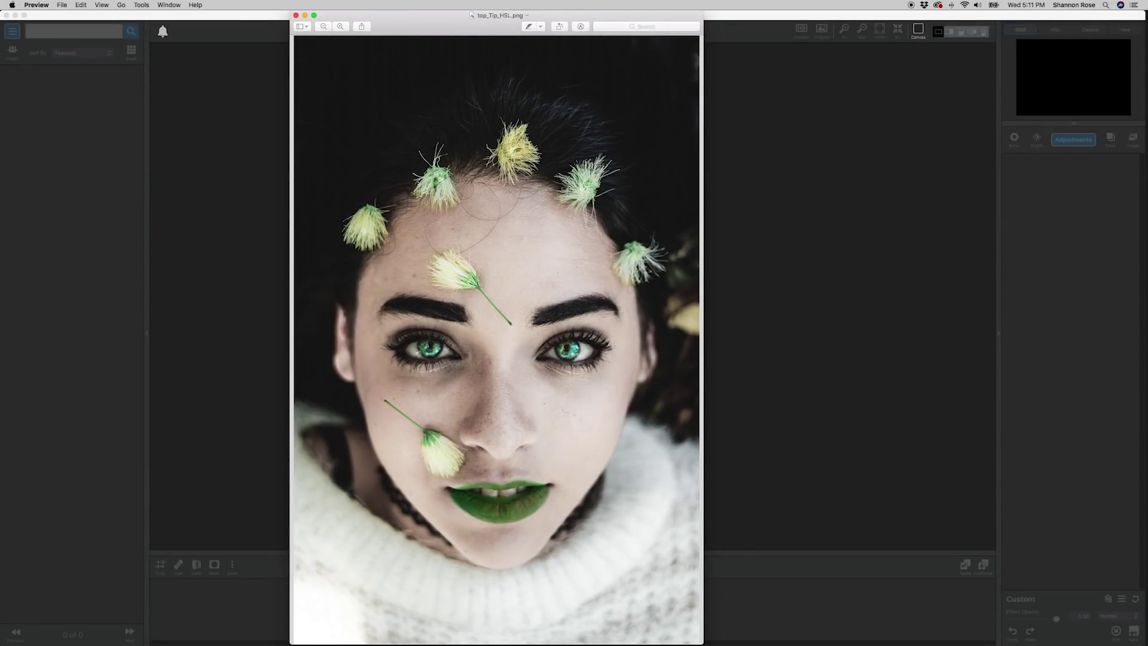
- Close the finished top_Tip_HSL.png portrait preview in Preview
left_click(296, 15)
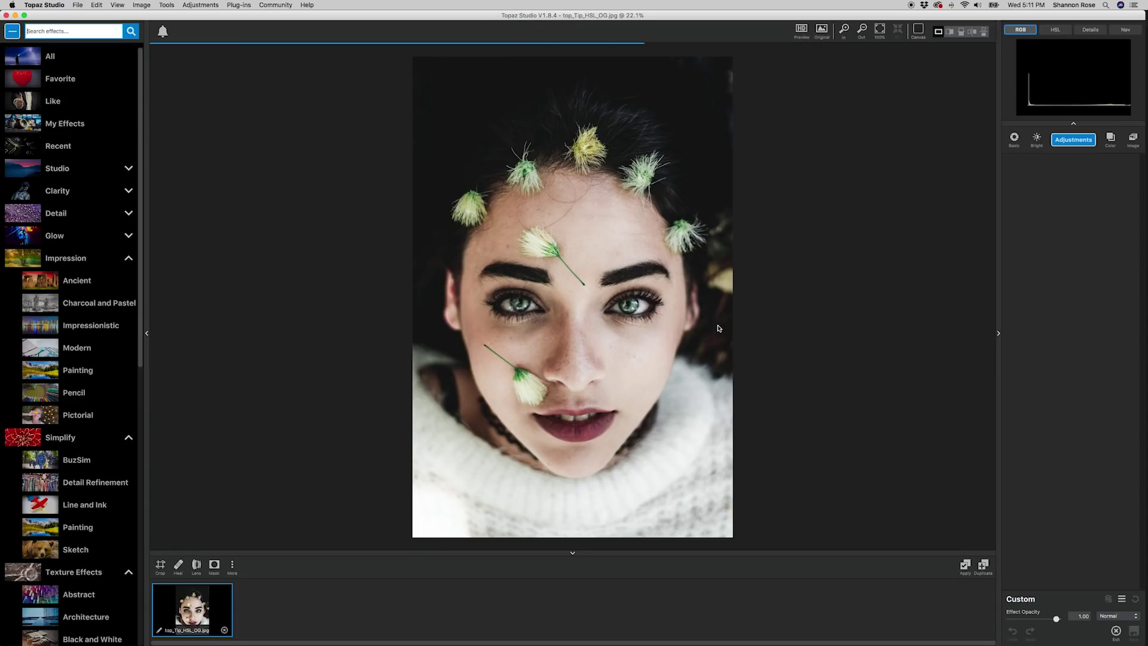
- Collapse the effects library panel so the top_Tip_HSL_OG.jpg portrait gets more canvas room
left_click(147, 333)
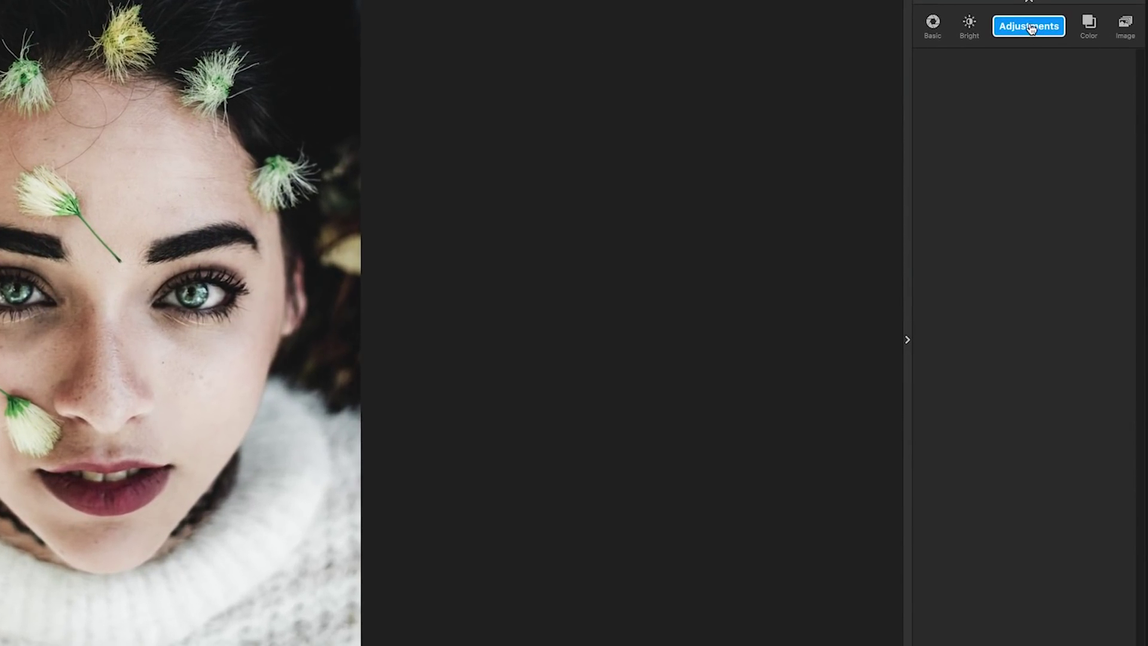
- Add an HSL Color Tuning layer with an inverted, all-black mask
left_click(1070, 139)
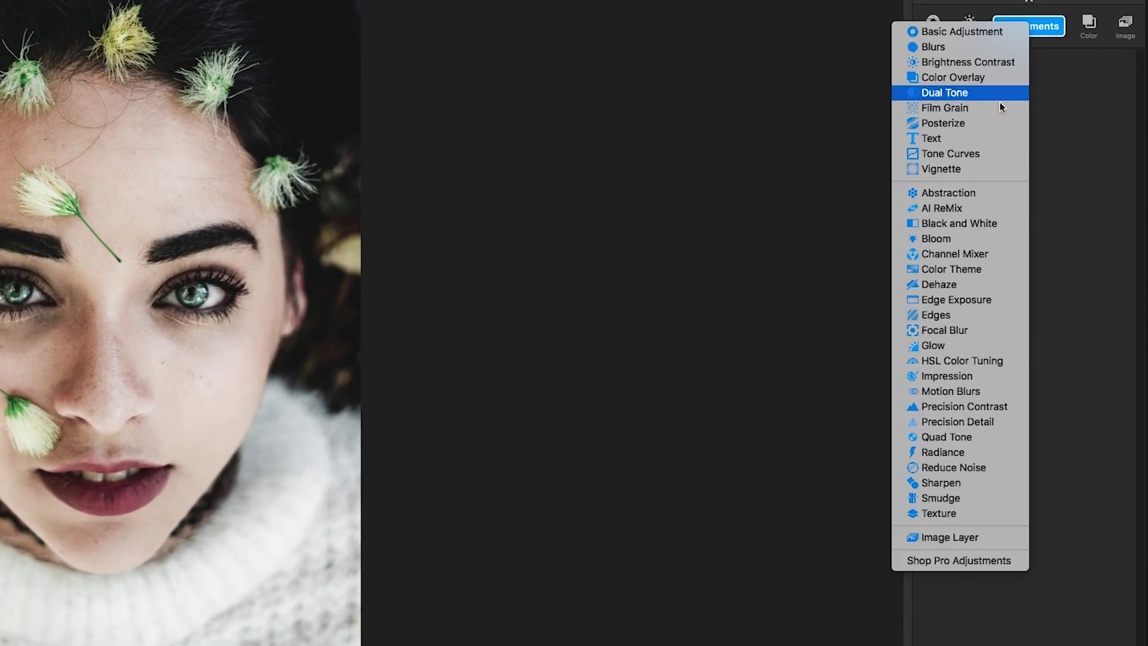
left_click(973, 361)
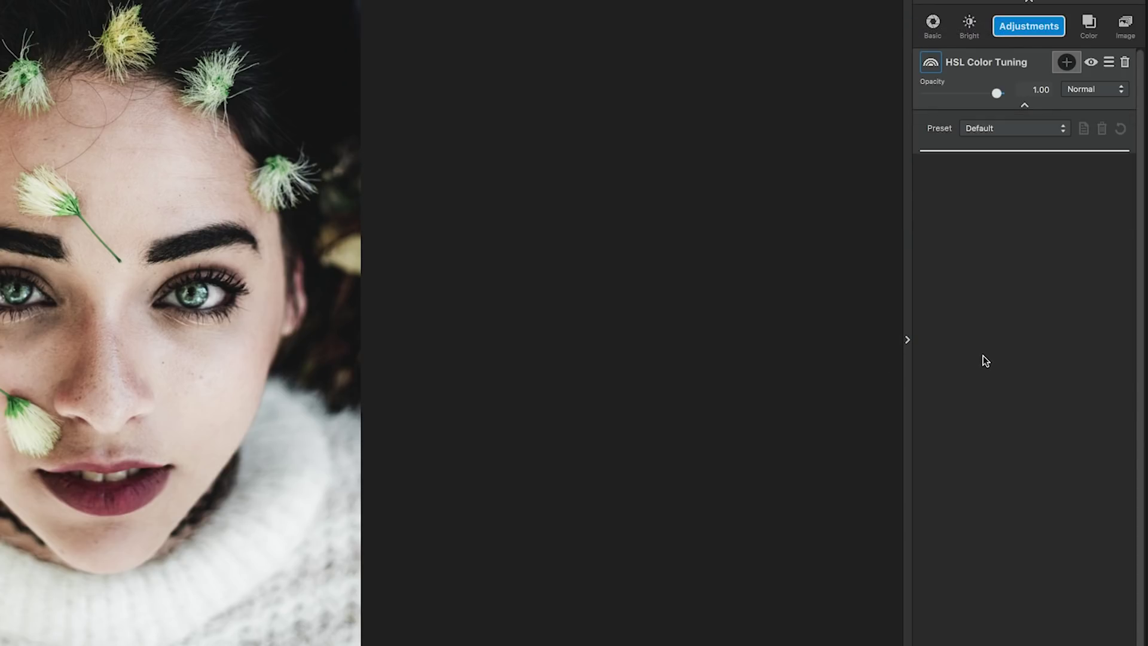
left_click(1070, 65)
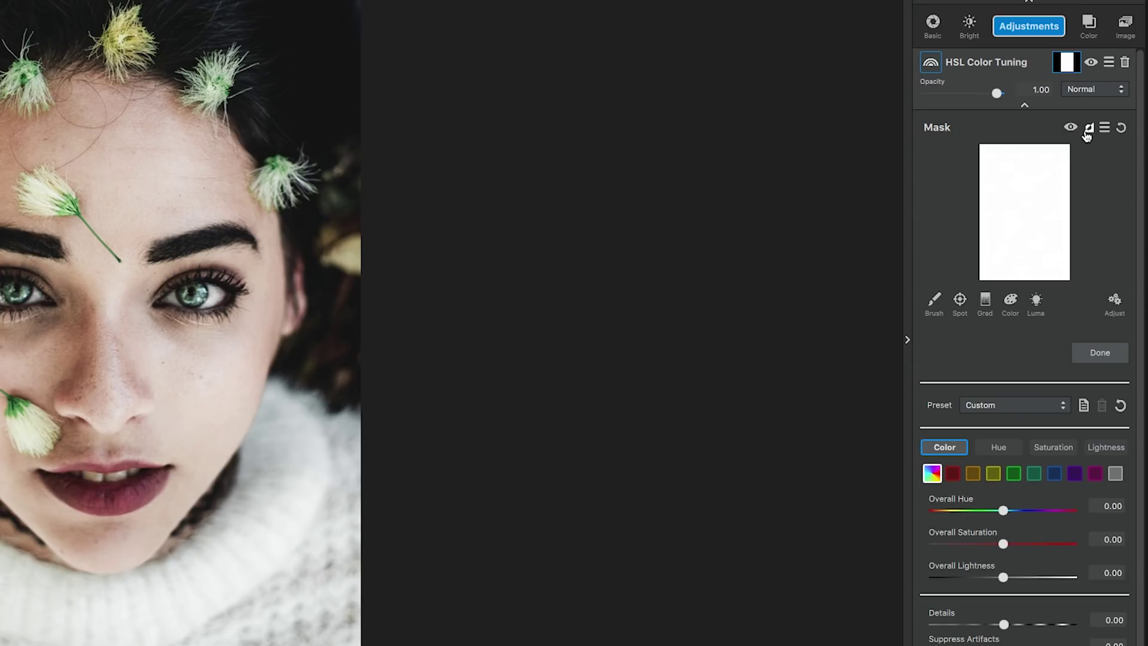
left_click(1089, 128)
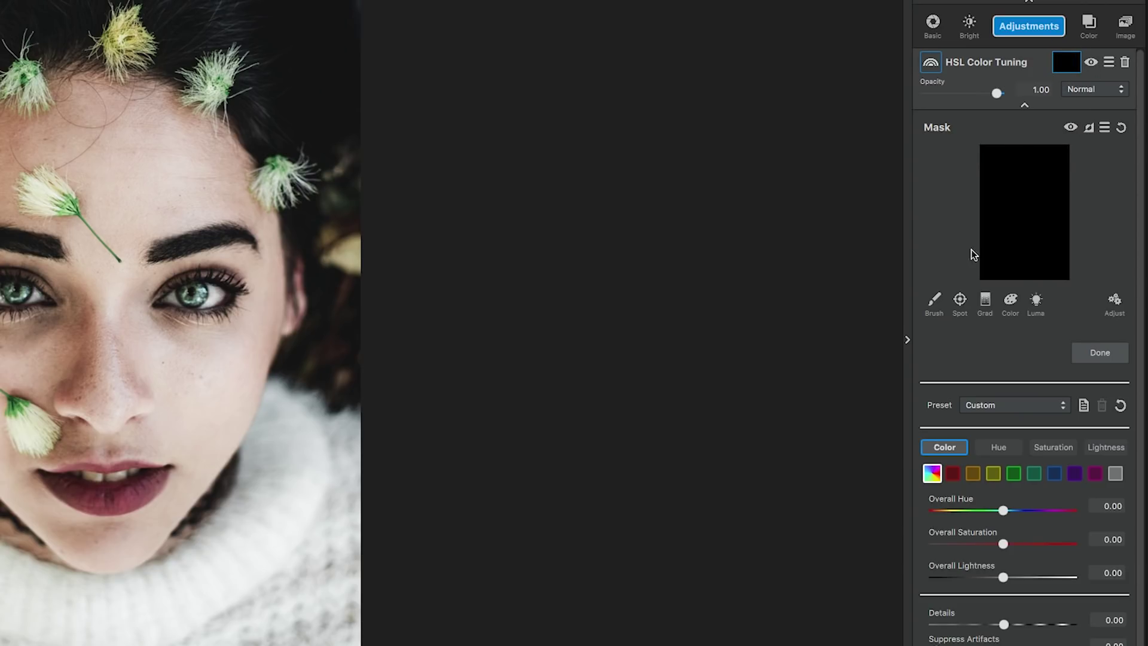
- With a smaller mask brush, paint both irises into the mask
left_click(934, 301)
left_click_drag(974, 421, 945, 422)
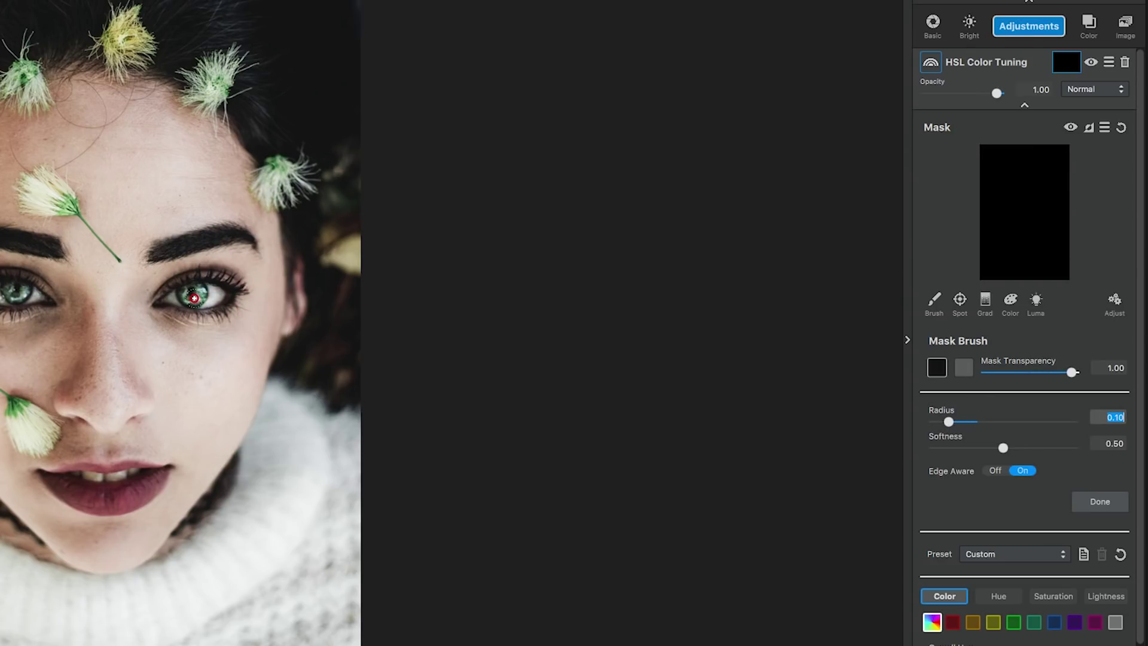
left_click_drag(189, 294, 194, 295)
left_click_drag(6, 294, 18, 293)
- Finish the eye mask and set Green Saturation 0.43 and Green Lightness 0.29
left_click(1100, 501)
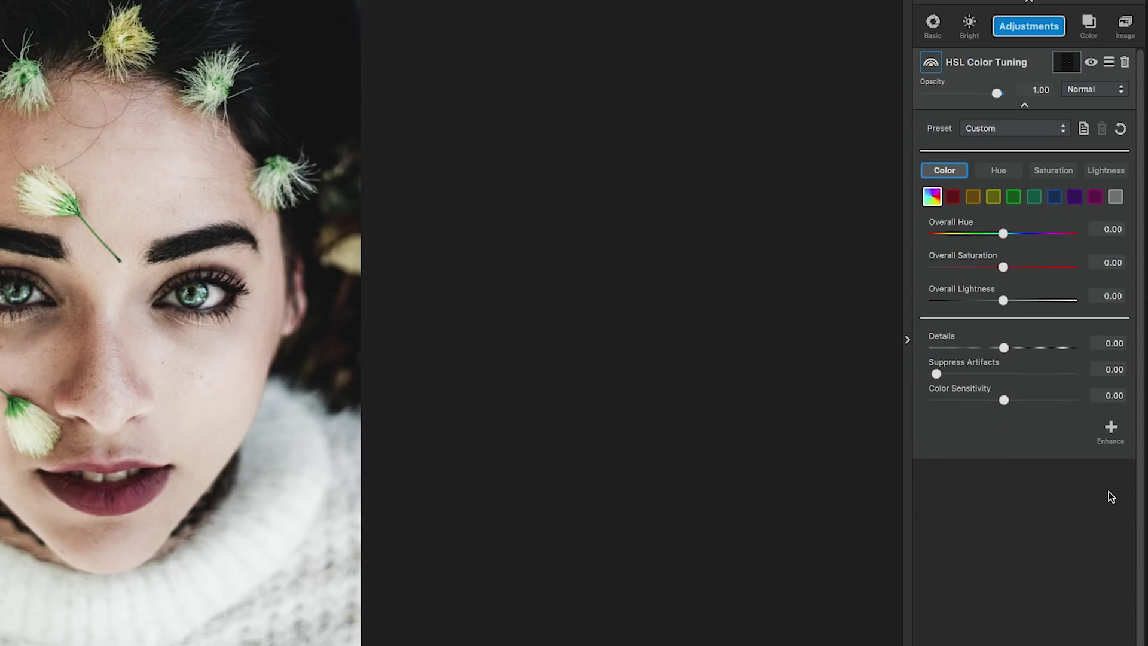
left_click(1013, 197)
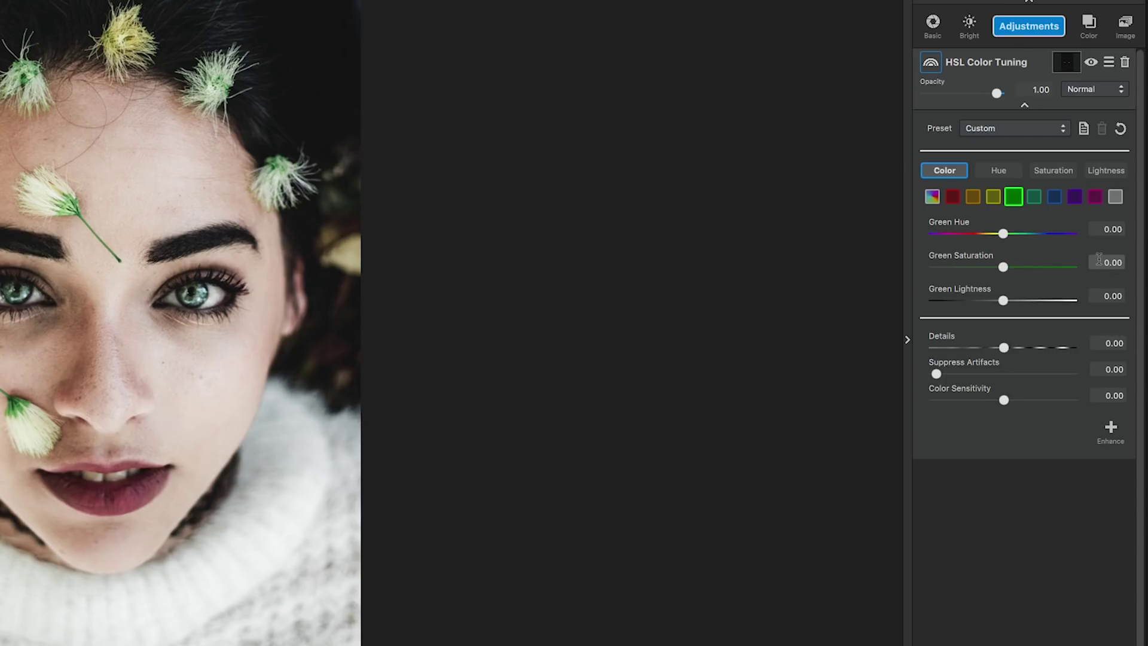
left_click(1098, 258)
key("BackSpace")
type(".43")
key("Tab")
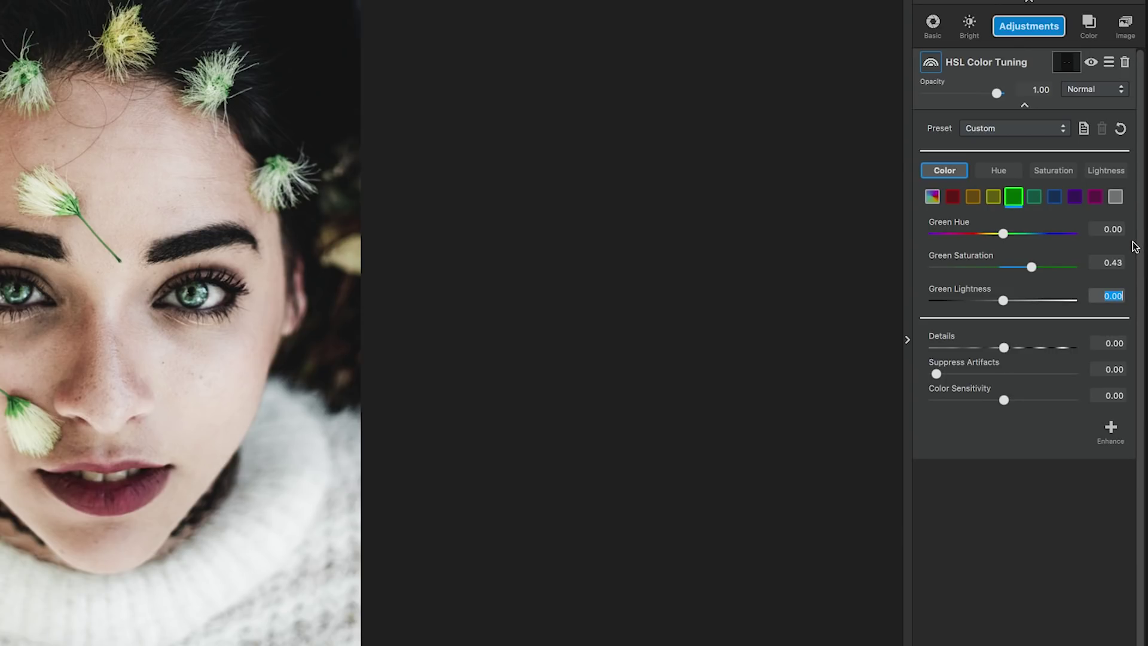
key("BackSpace")
type(".39")
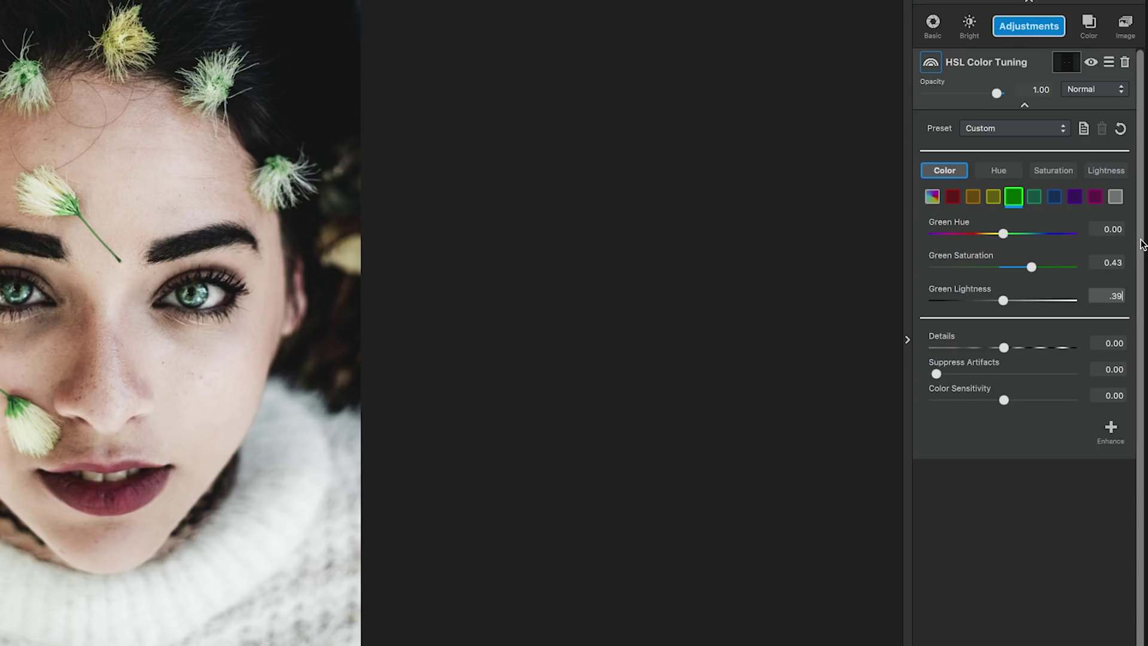
key("BackSpace")
key("BackSpace")
type("2")
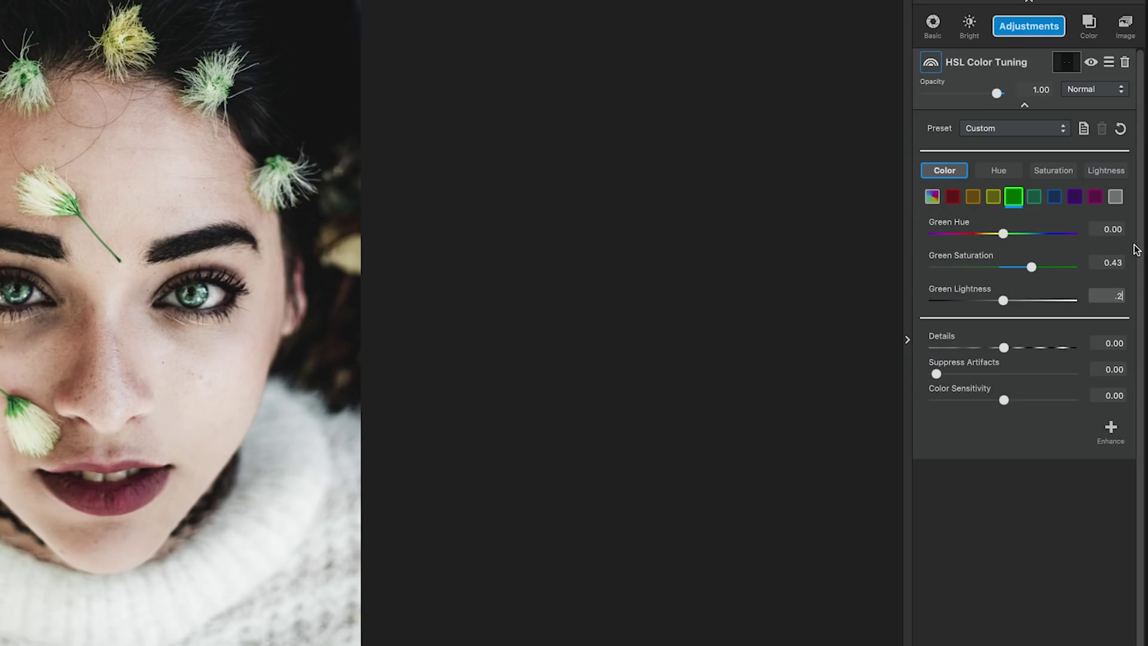
type("9")
- Set Aqua Saturation 0.36 and Aqua Lightness 0.34
left_click(1033, 197)
left_click(1112, 262)
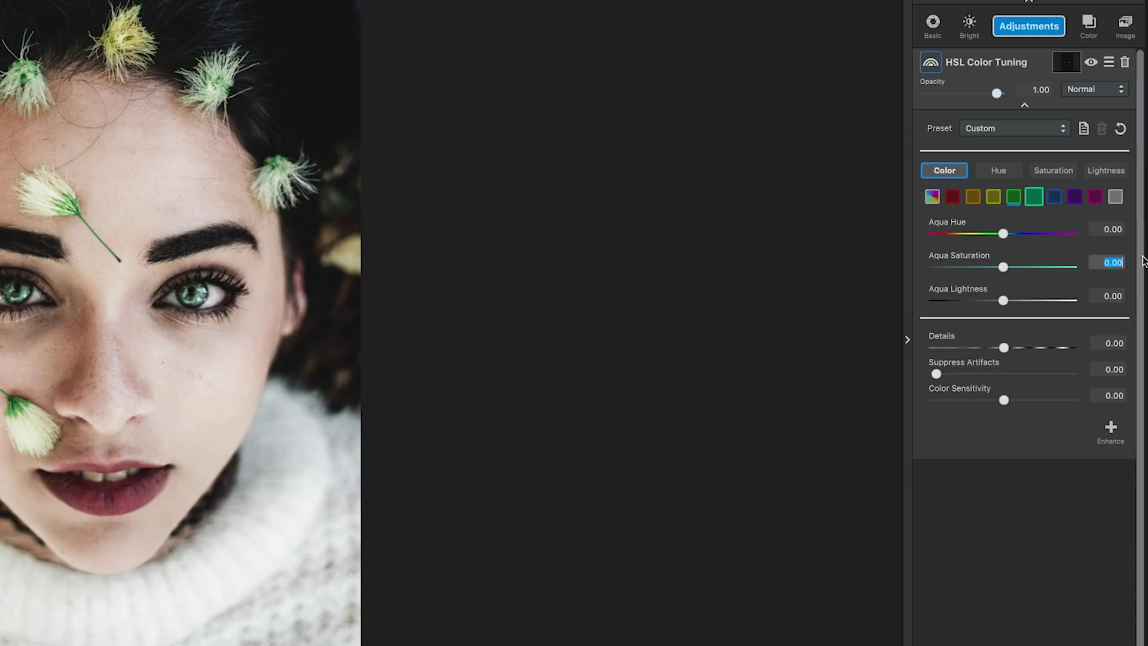
type(".36")
key("Tab")
type(".34")
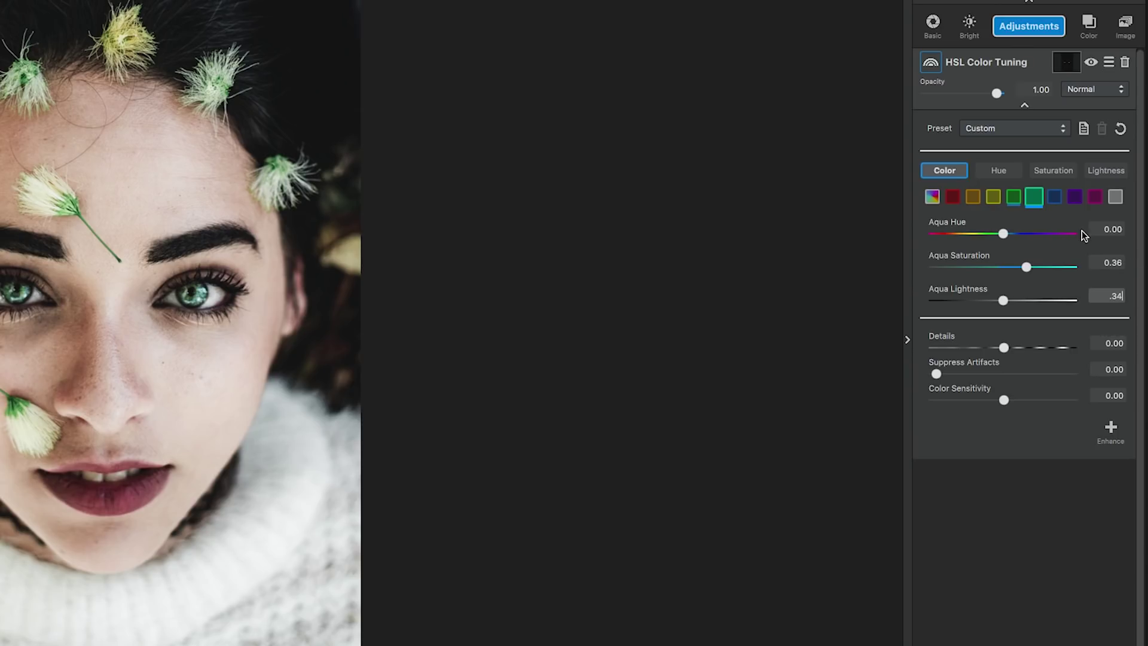
- Set Blue Saturation 0.28 and Blue Lightness 0.19
left_click(1054, 196)
left_click(1107, 262)
type(".28")
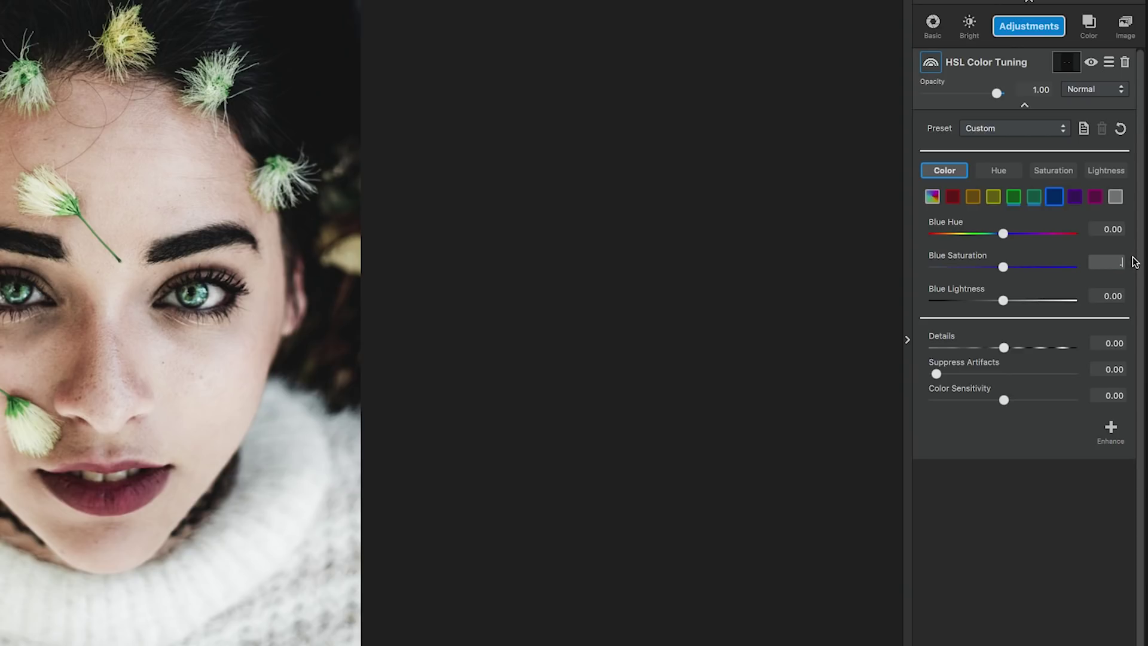
left_click(1100, 296)
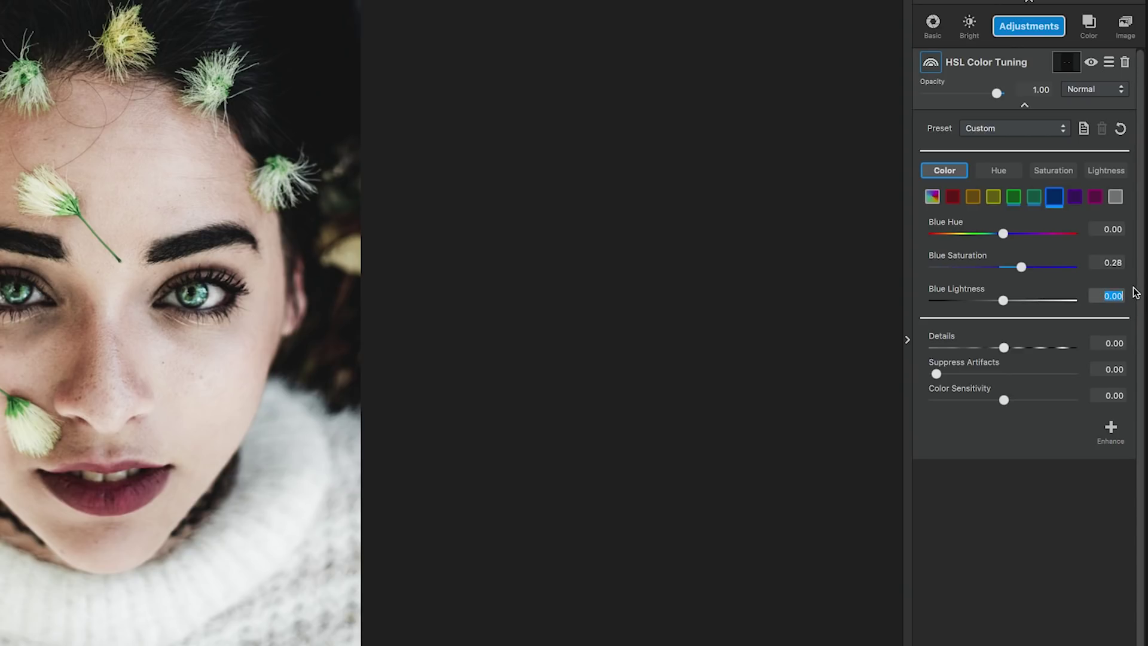
type(".19")
- Set Overall Saturation 0.14 and Overall Lightness 0.08 for all colours
left_click(930, 198)
left_click(1116, 263)
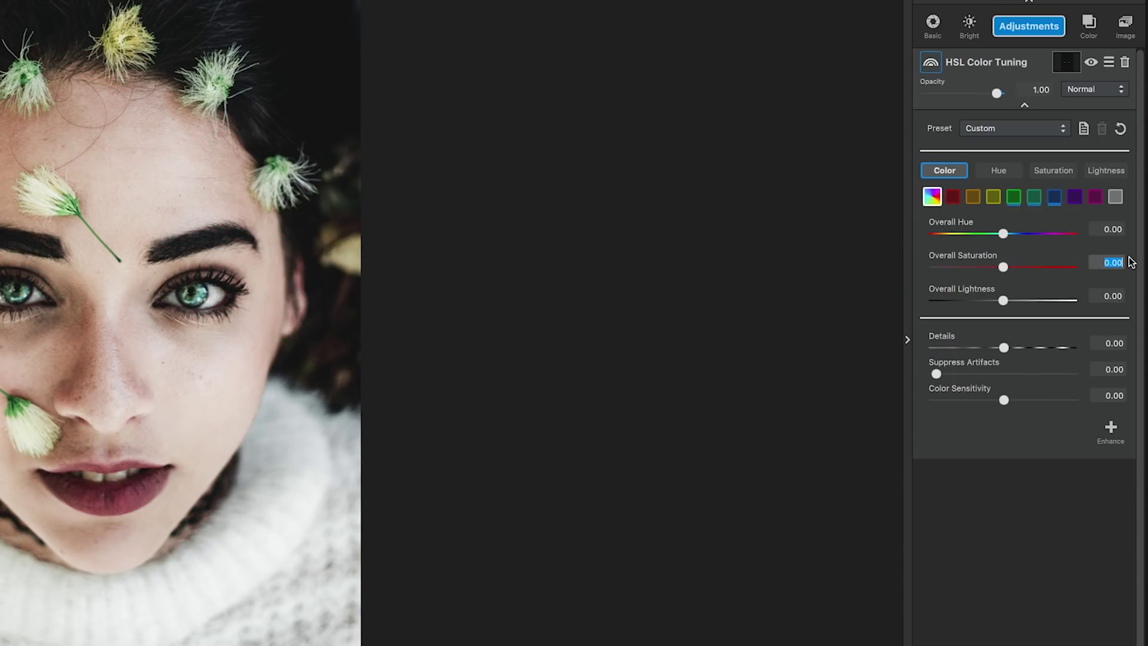
type(".14")
left_click(1094, 294)
type(".0")
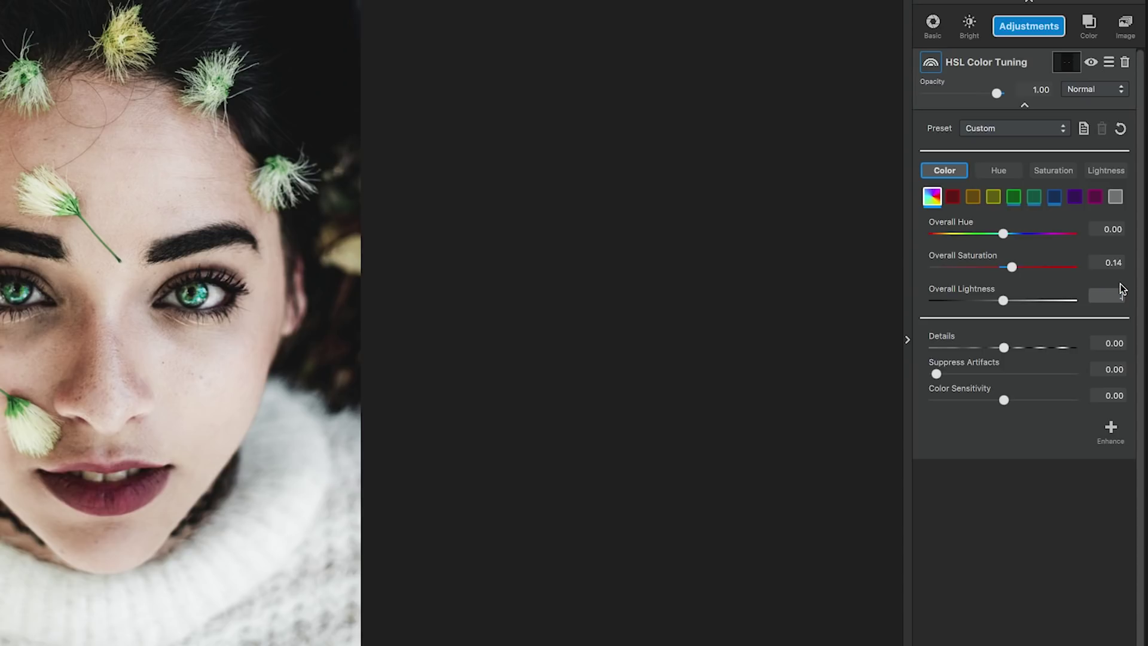
type("8")
- Collapse the eye layer's settings and toggle its visibility off and on to compare before and after
left_click(1024, 105)
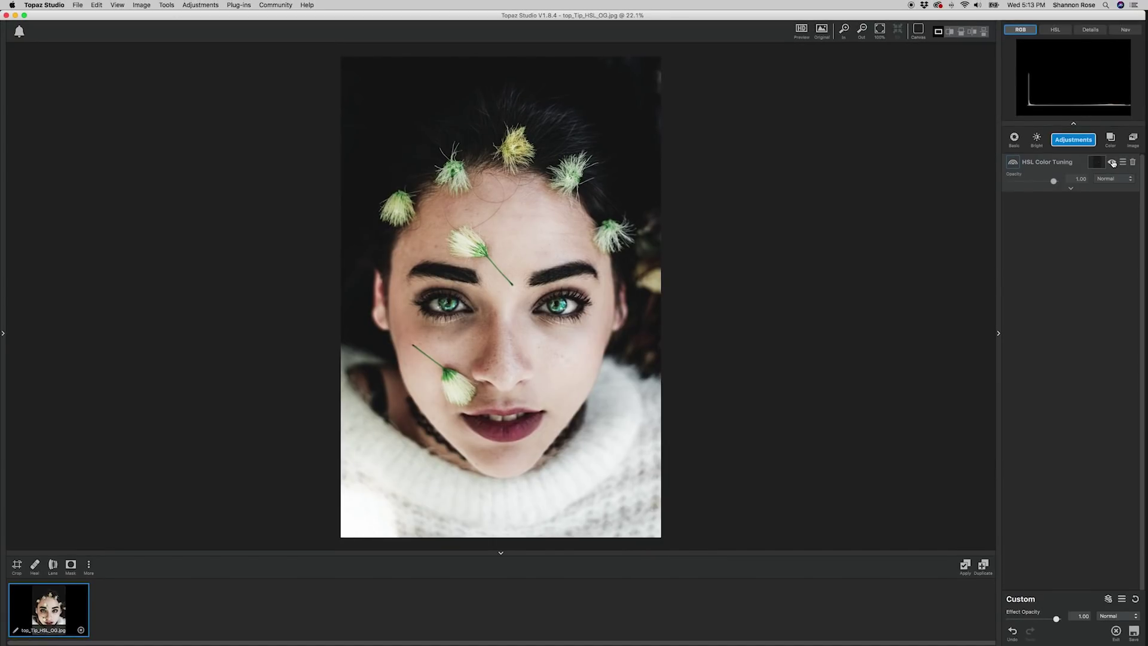
left_click(1113, 163)
left_click(1112, 163)
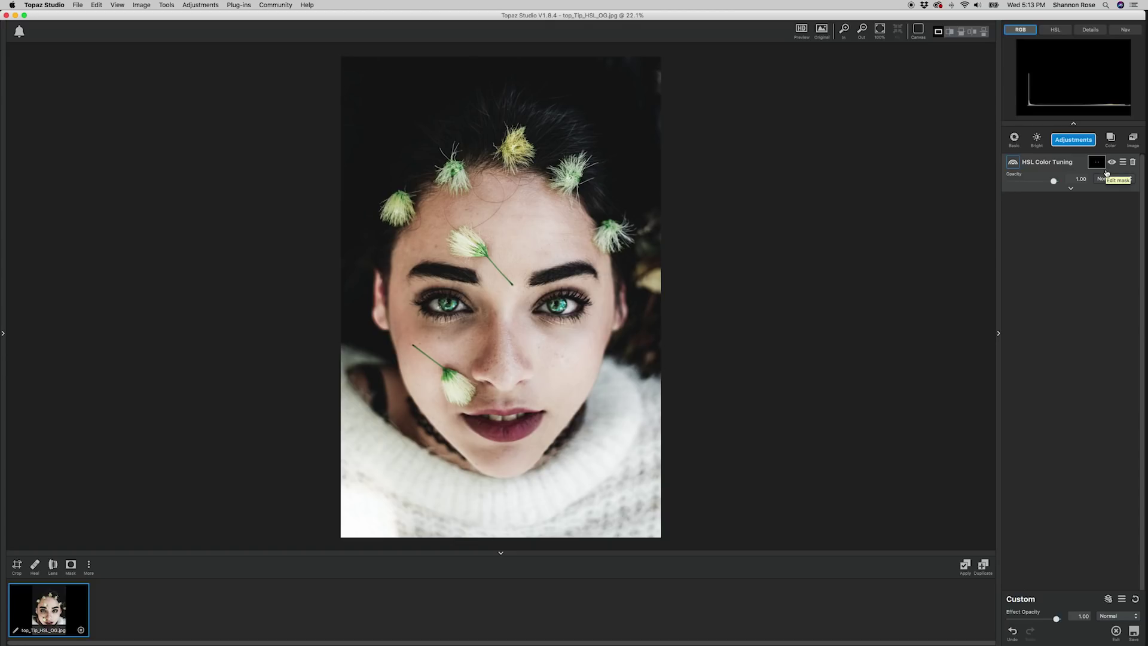
- Add a second HSL Color Tuning layer with an inverted, all-black mask
left_click(1085, 141)
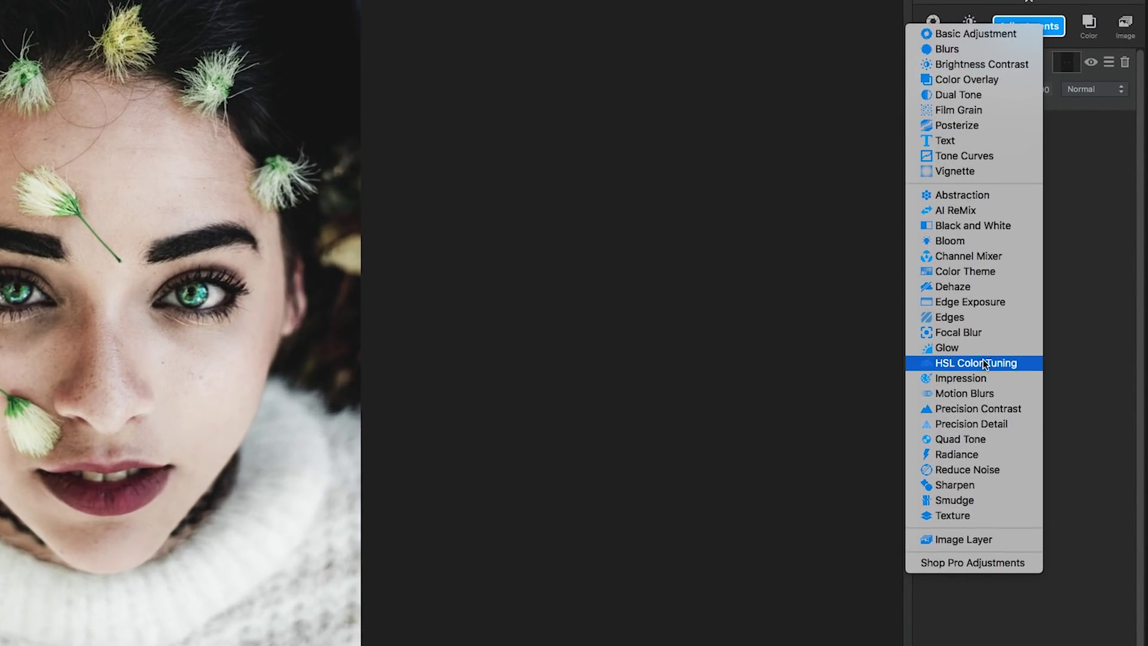
left_click(987, 363)
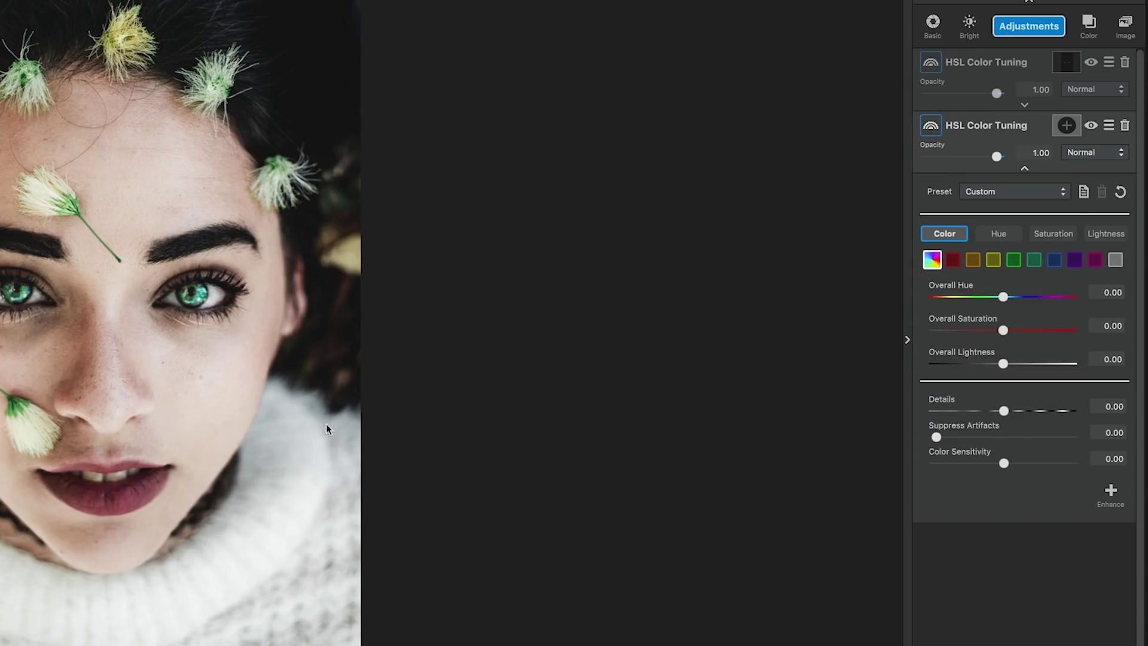
left_click(1063, 126)
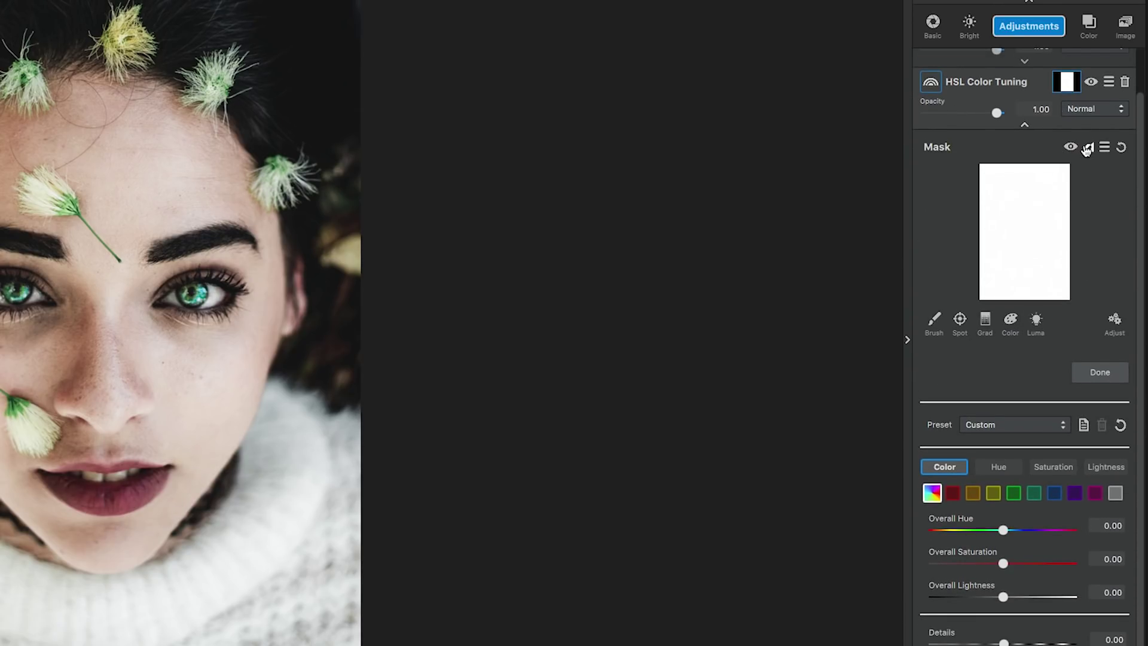
left_click(1087, 148)
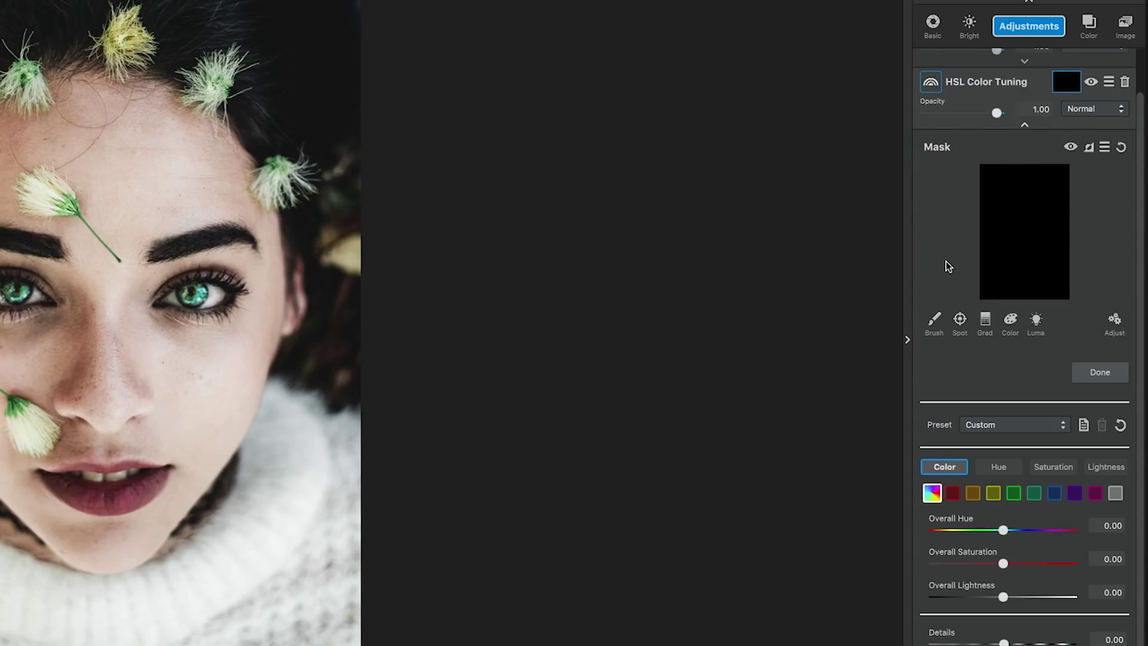
- Paint the lips into the mask with a full-strength 0.11 brush, shrinking it for the edges
left_click(934, 323)
left_click(937, 367)
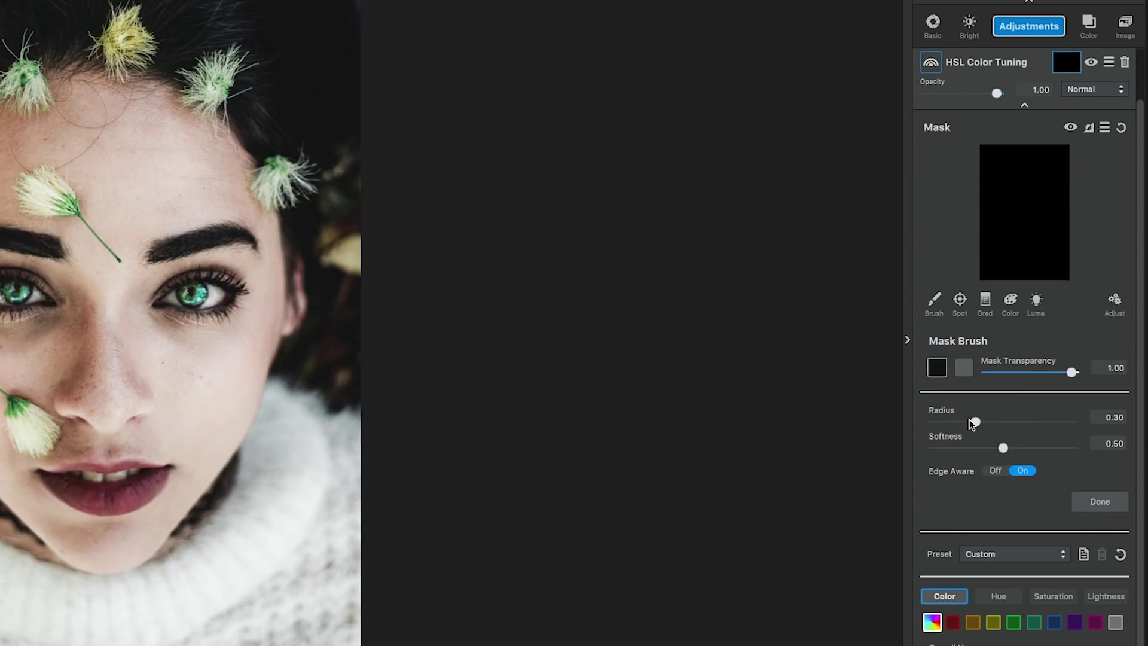
left_click_drag(969, 418, 948, 422)
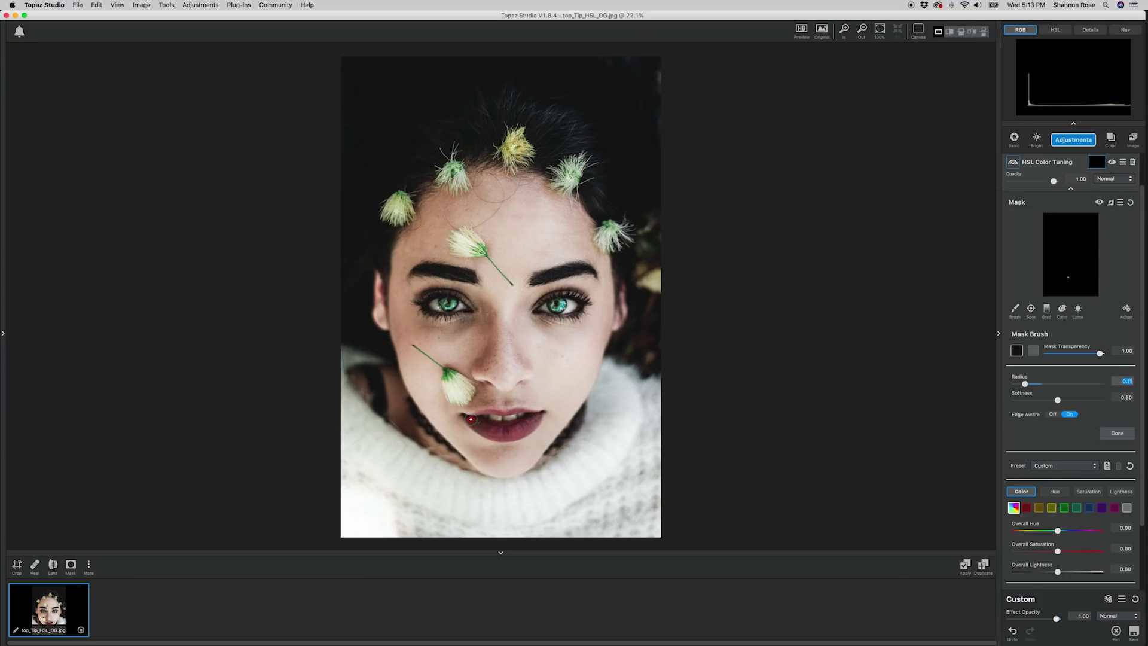
mouse_move(470, 419)
left_mouse_down()
mouse_move(536, 416)
mouse_move(515, 434)
mouse_move(475, 425)
left_mouse_up()
key("[")
key("[")
key("[")
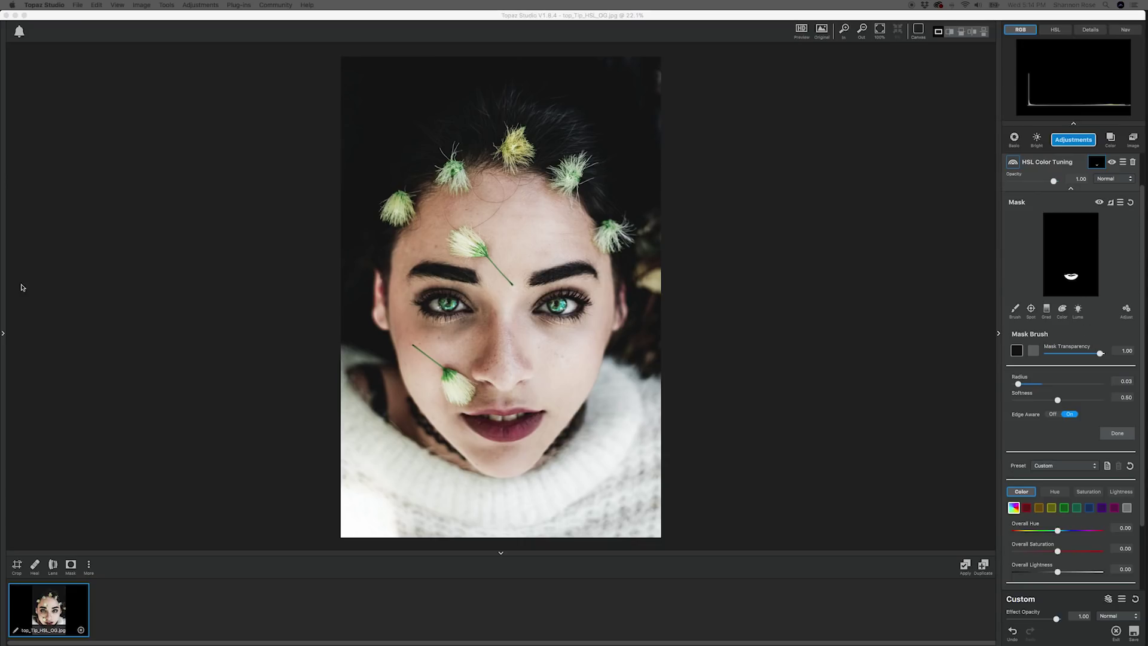
- Set the lip layer's Red Hue to -0.35 and Red Saturation to 0.22, clearing Red Lightness
left_click(1117, 433)
left_click(1026, 283)
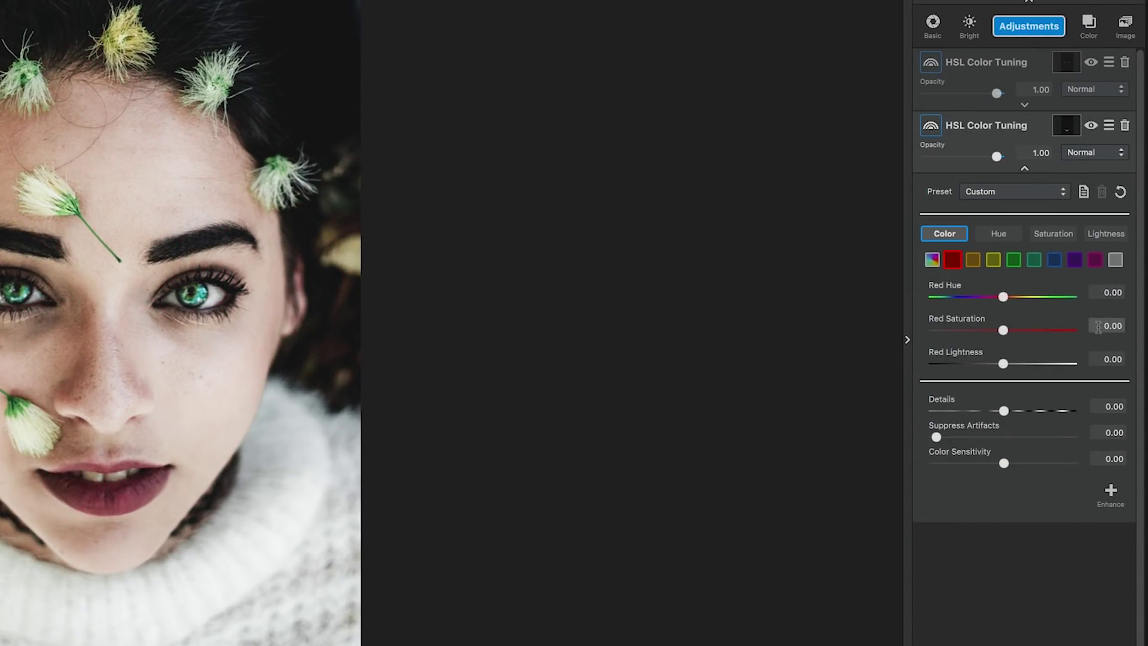
left_click(1119, 288)
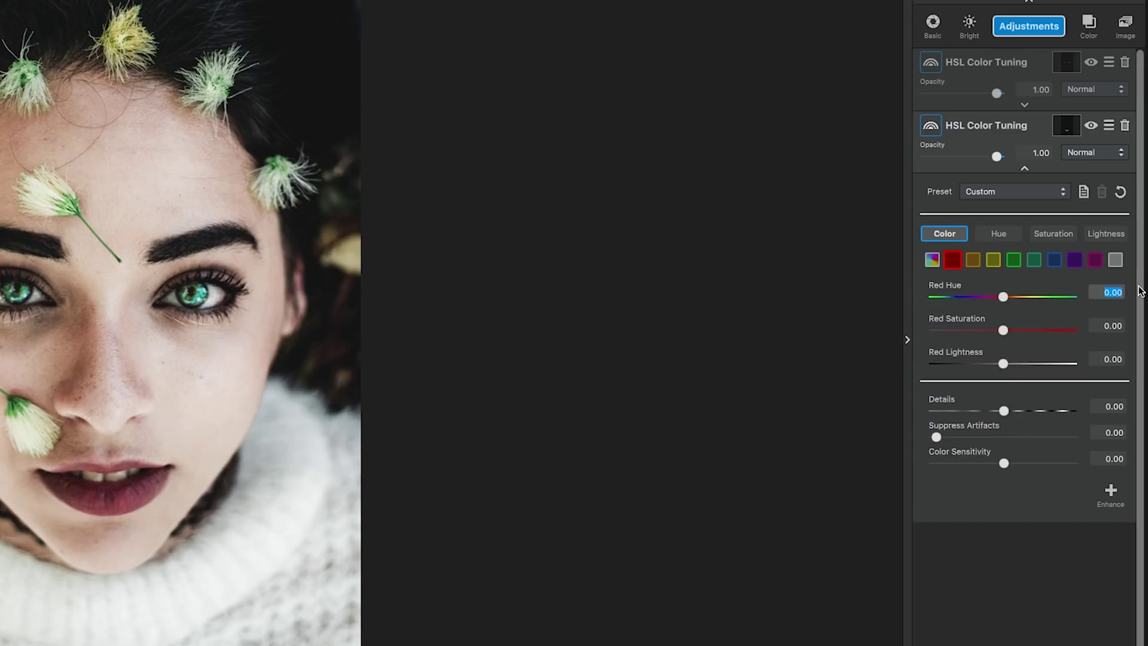
type("-")
type("0.35")
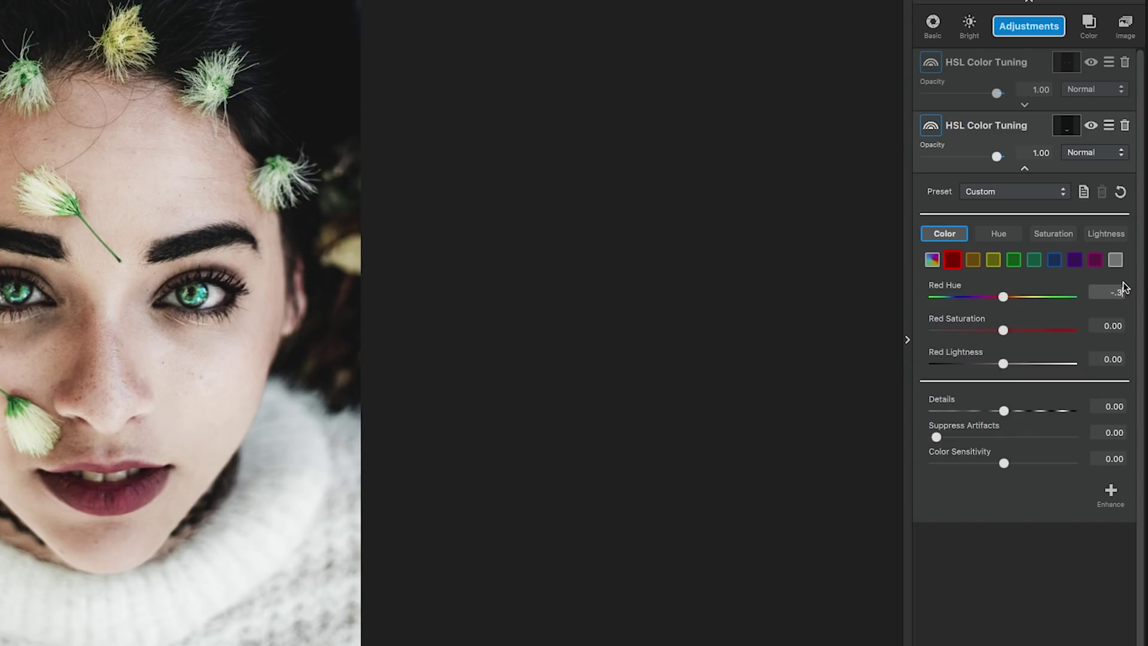
key("Tab")
type("0.22")
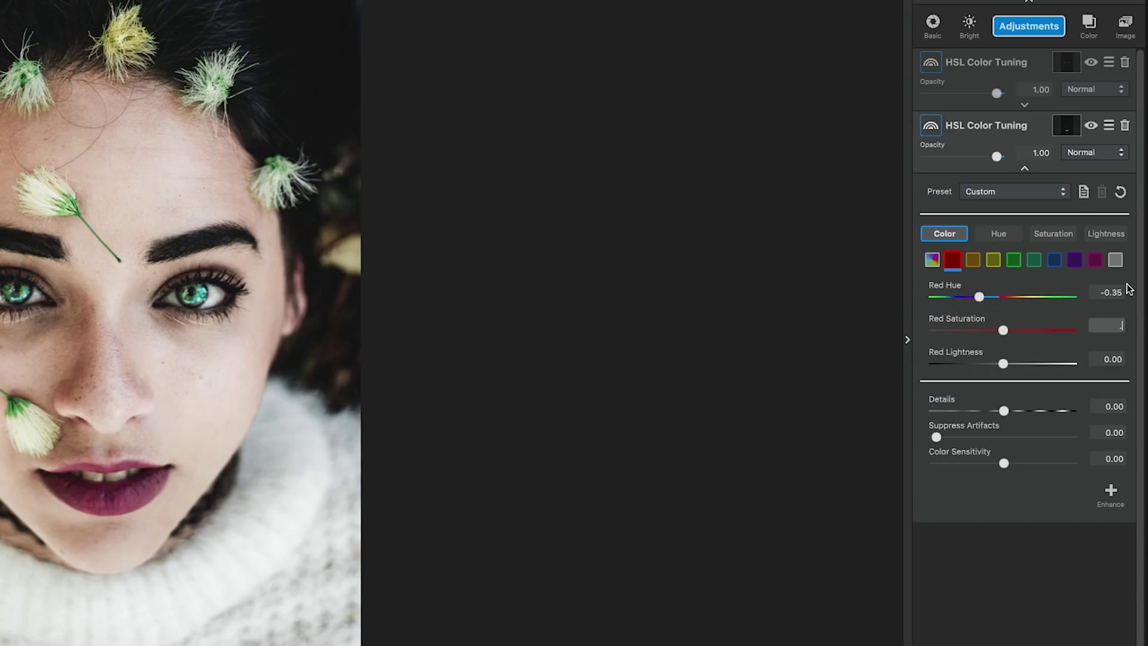
key("Tab")
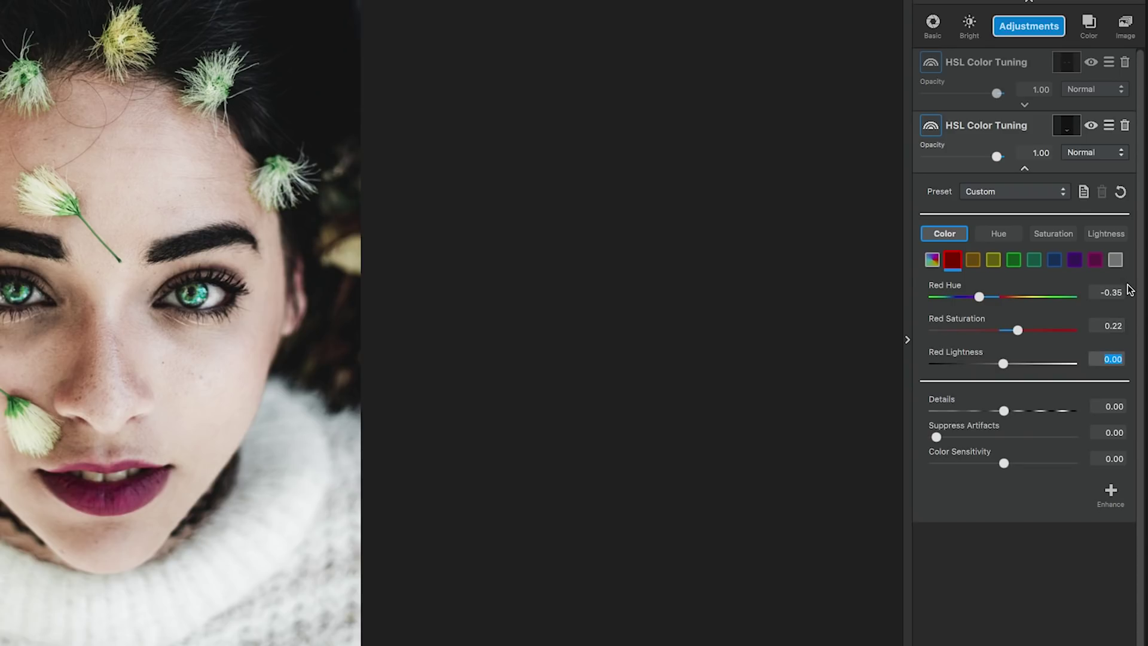
key("BackSpace")
- Finish Red Lightness at 0.24, then set Overall Hue 0.78 and Saturation 0.11 to turn lips green
type("4")
left_click(936, 262)
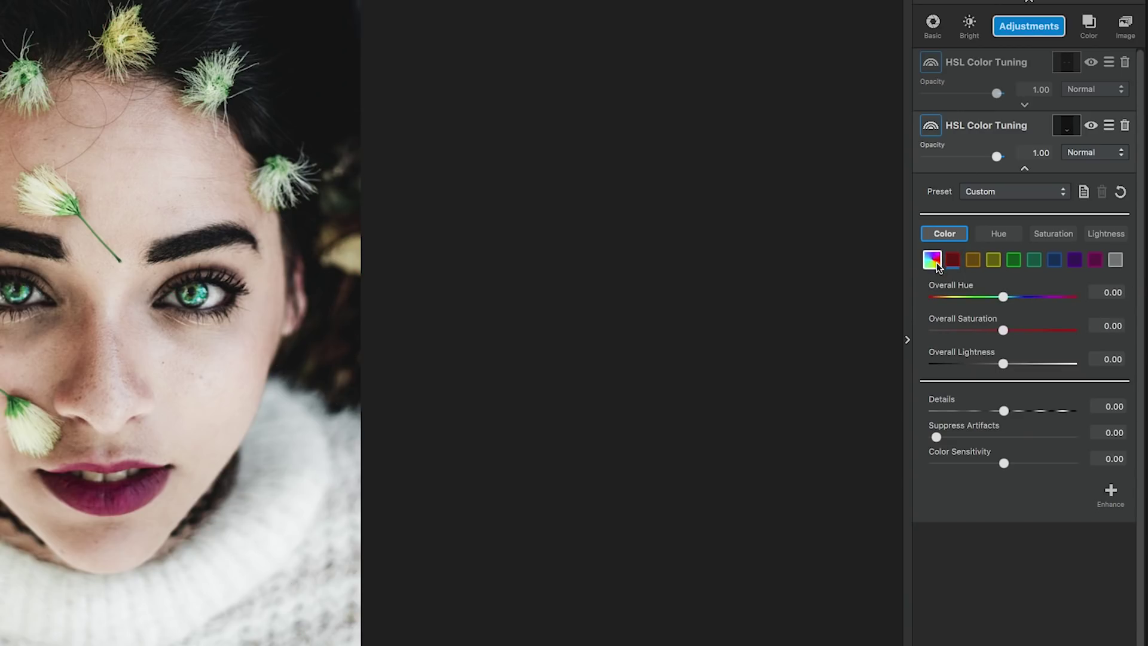
double_click(1108, 292)
type(".78")
key("Tab")
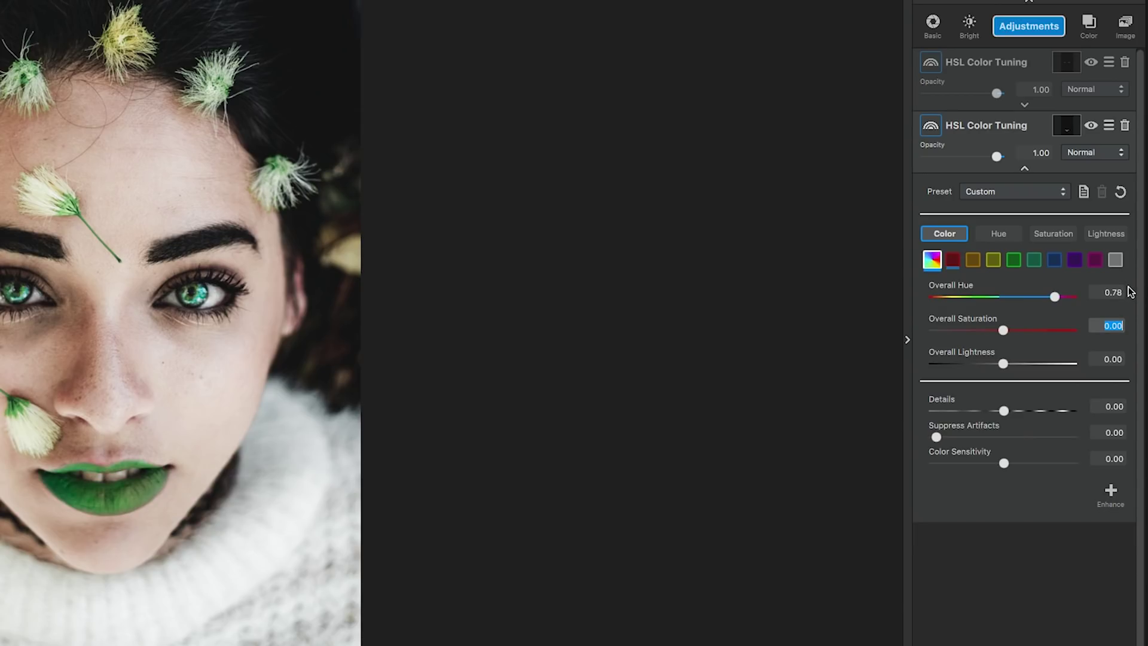
type(".11")
left_click(1094, 360)
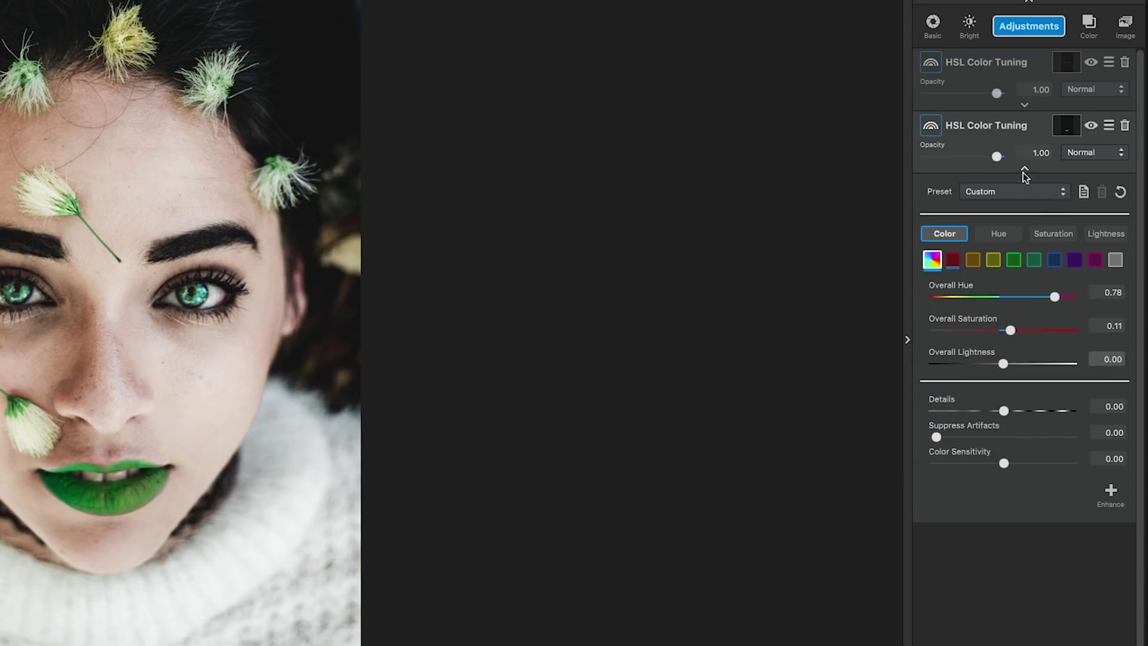
- Collapse the lip layer and blend it in Color mode at 0.54 opacity
left_click(1039, 164)
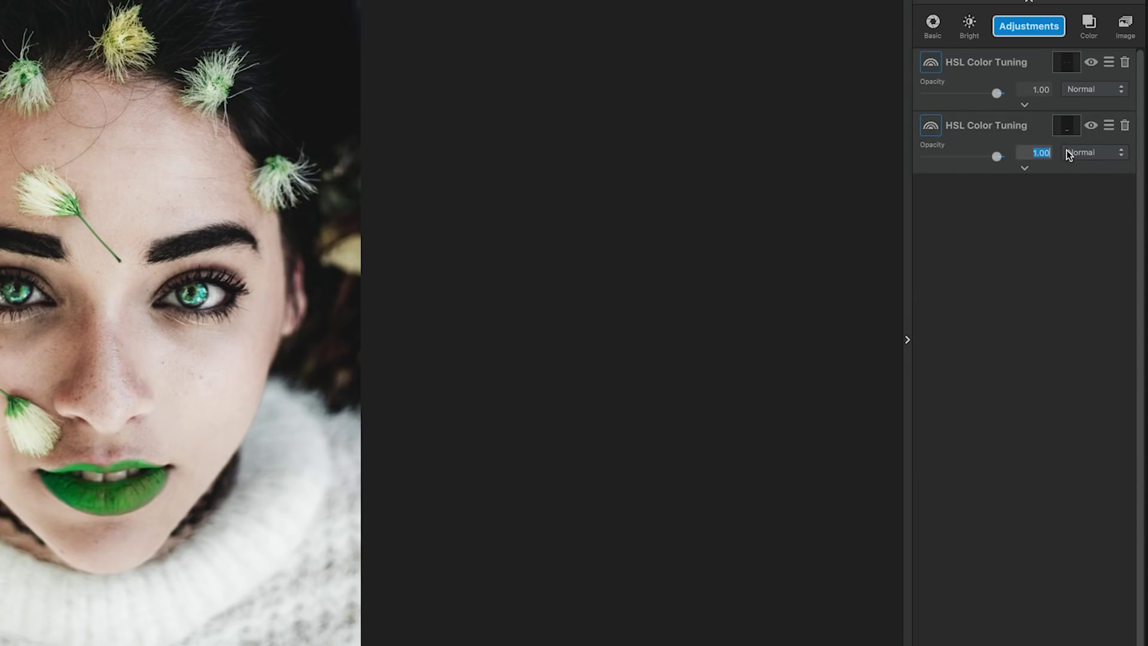
type(".54")
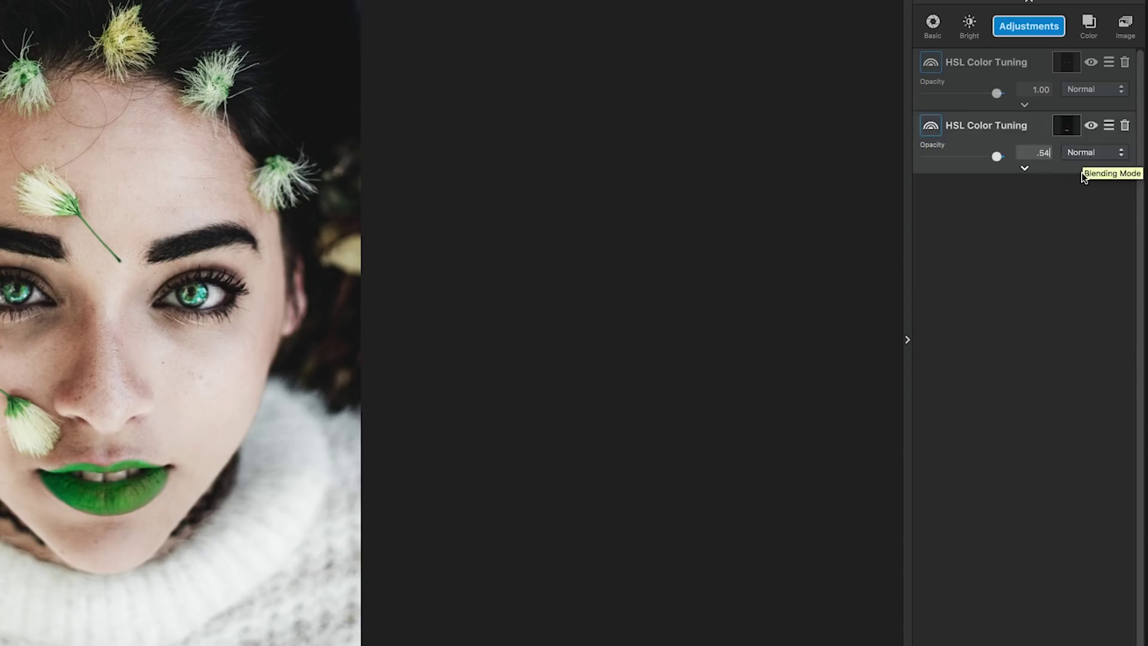
left_click(1107, 153)
left_click(1100, 479)
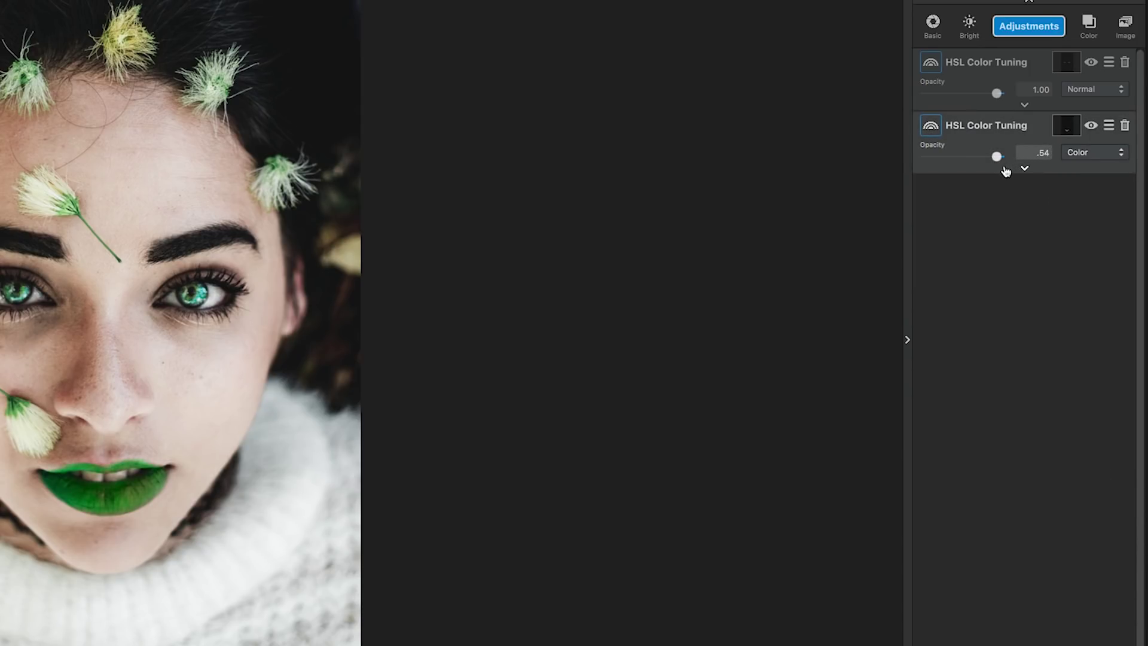
key("Return")
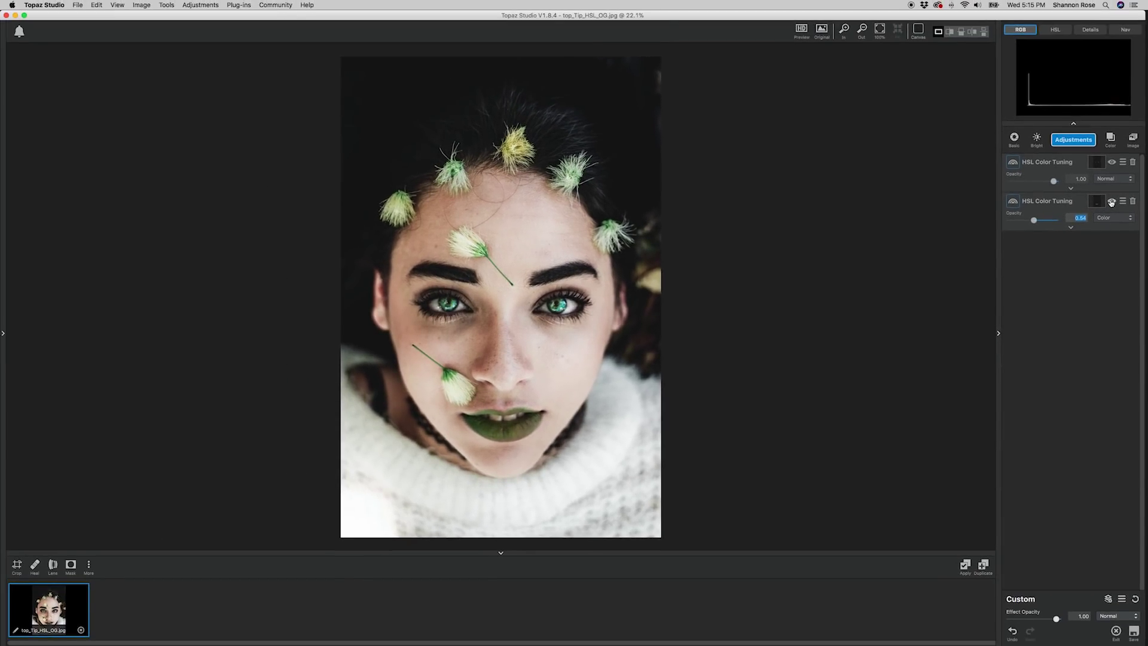
left_click(1110, 202)
left_click(1112, 202)
left_click(1112, 202)
left_click(1113, 202)
left_click(1113, 201)
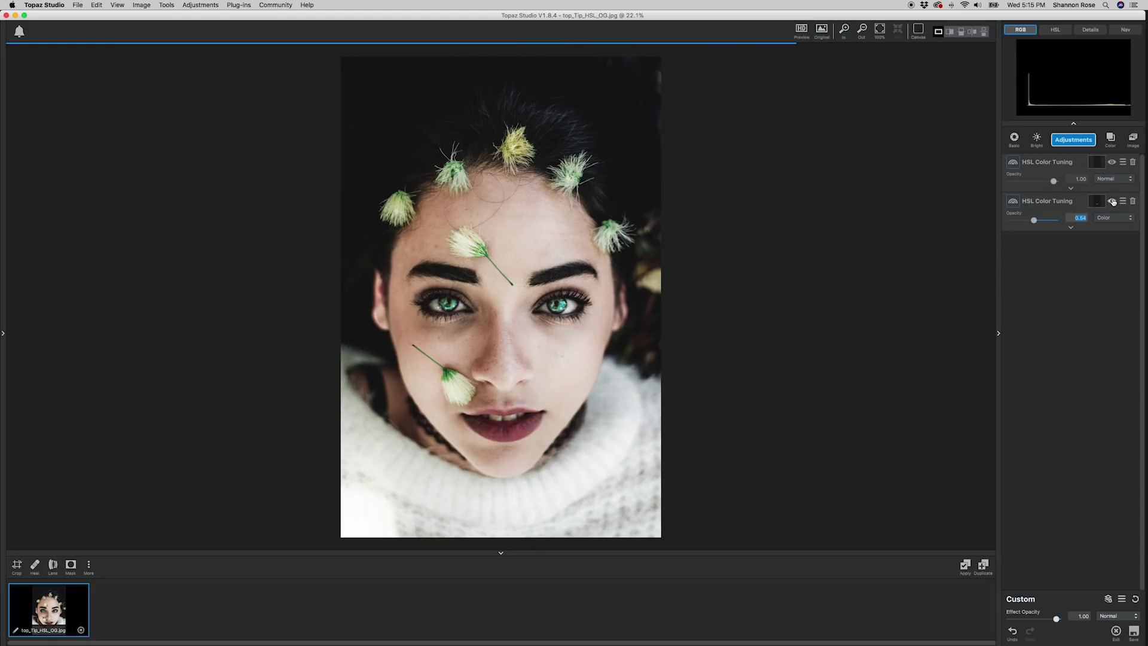
left_click(1113, 202)
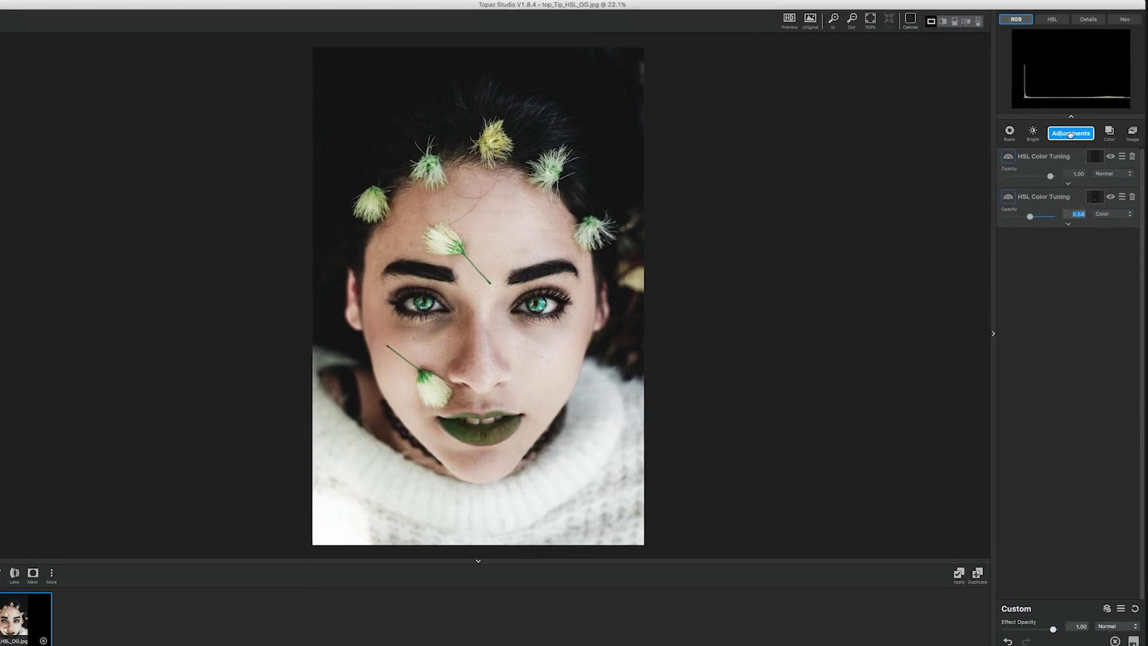
- Add a third HSL Color Tuning layer with a mask and a 0.10-radius brush
left_click(1070, 134)
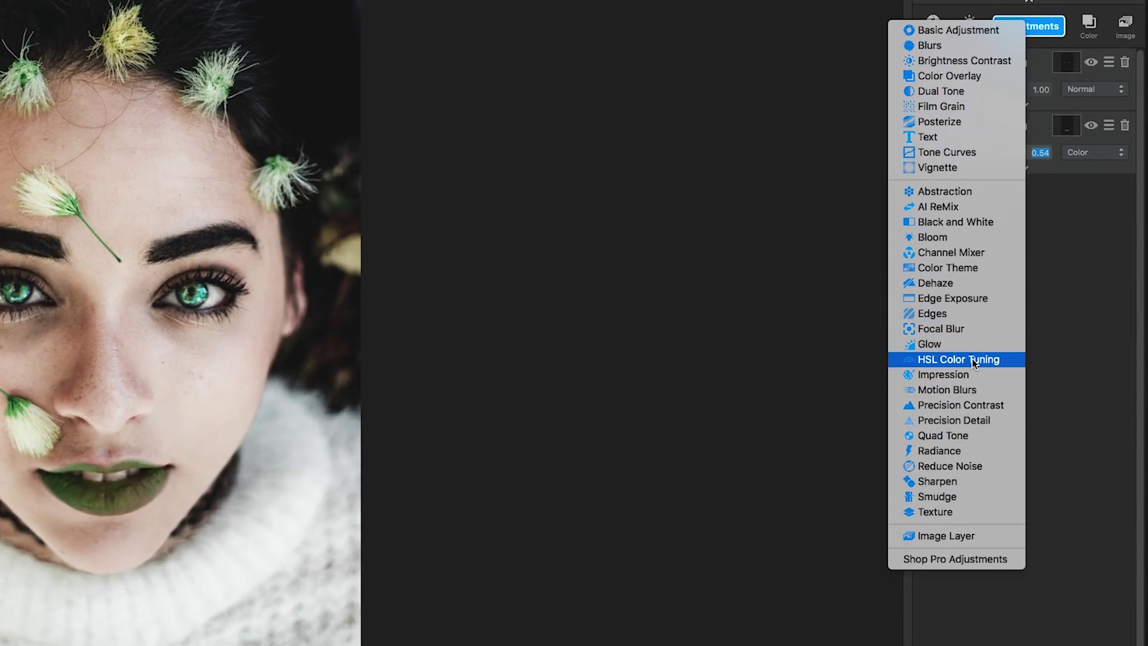
left_click(973, 359)
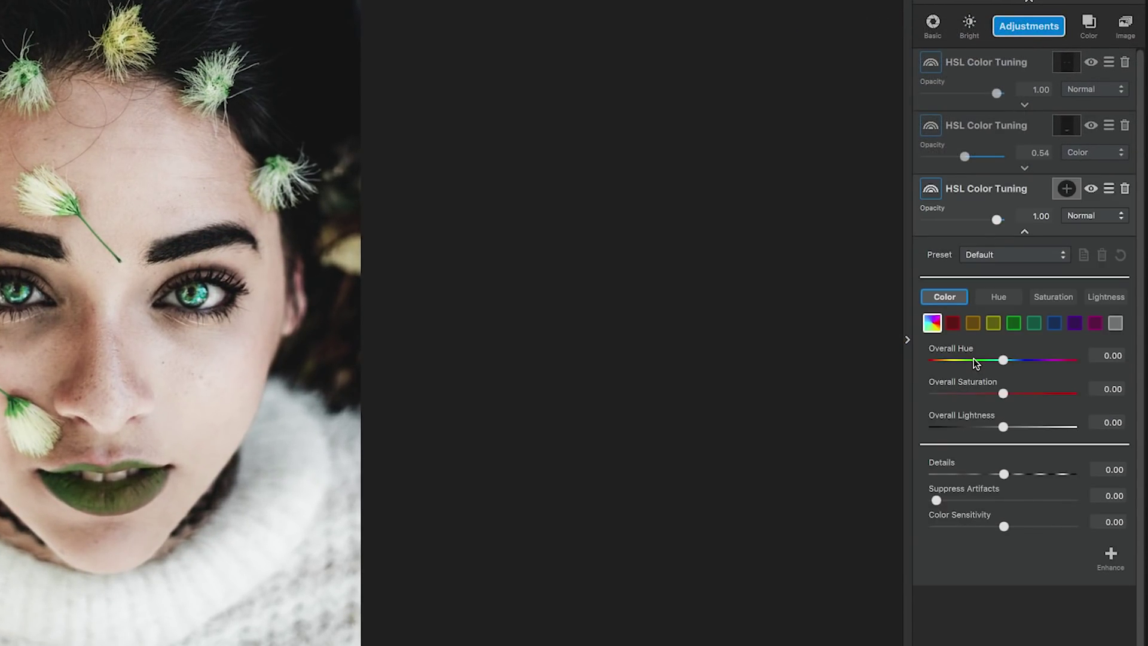
left_click(1067, 189)
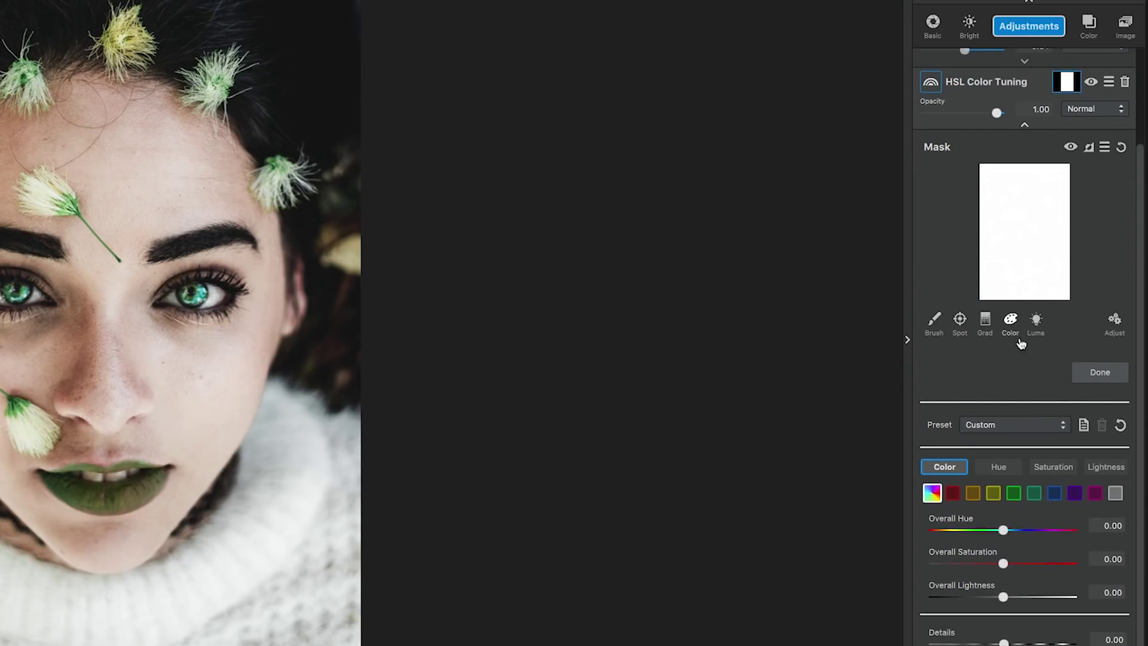
left_click(933, 319)
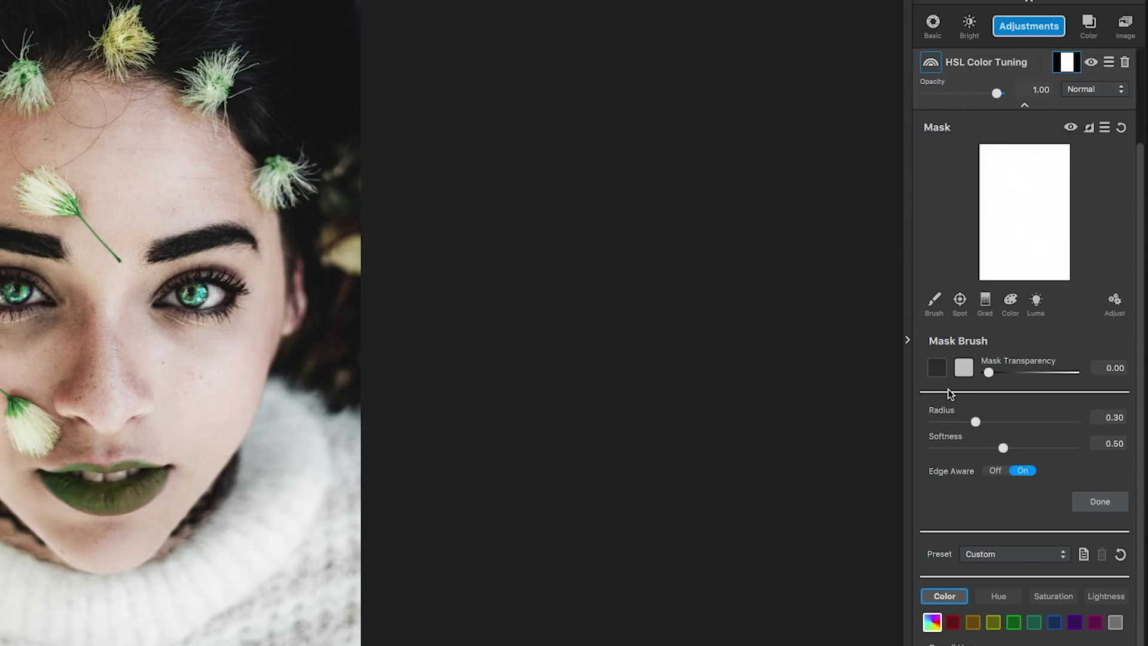
left_click_drag(966, 419, 942, 418)
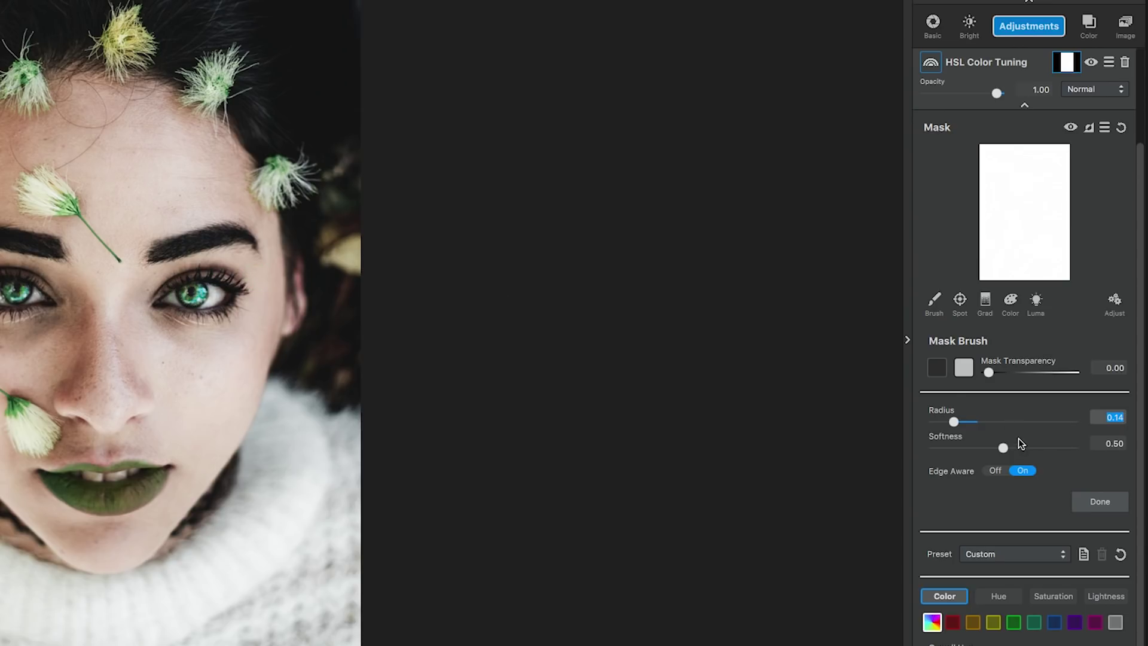
left_click_drag(954, 421, 943, 419)
- Paint both eyes and the lips out of the mask, refining the lips with a 0.05 brush
left_click(194, 293)
left_click(12, 296)
mouse_move(48, 477)
left_mouse_down()
mouse_move(92, 507)
mouse_move(146, 498)
mouse_move(161, 473)
mouse_move(72, 489)
mouse_move(144, 496)
left_mouse_up()
left_click(937, 367)
left_click_drag(944, 421, 941, 421)
mouse_move(101, 476)
left_mouse_down()
mouse_move(78, 474)
mouse_move(140, 476)
left_mouse_up()
left_click(1109, 502)
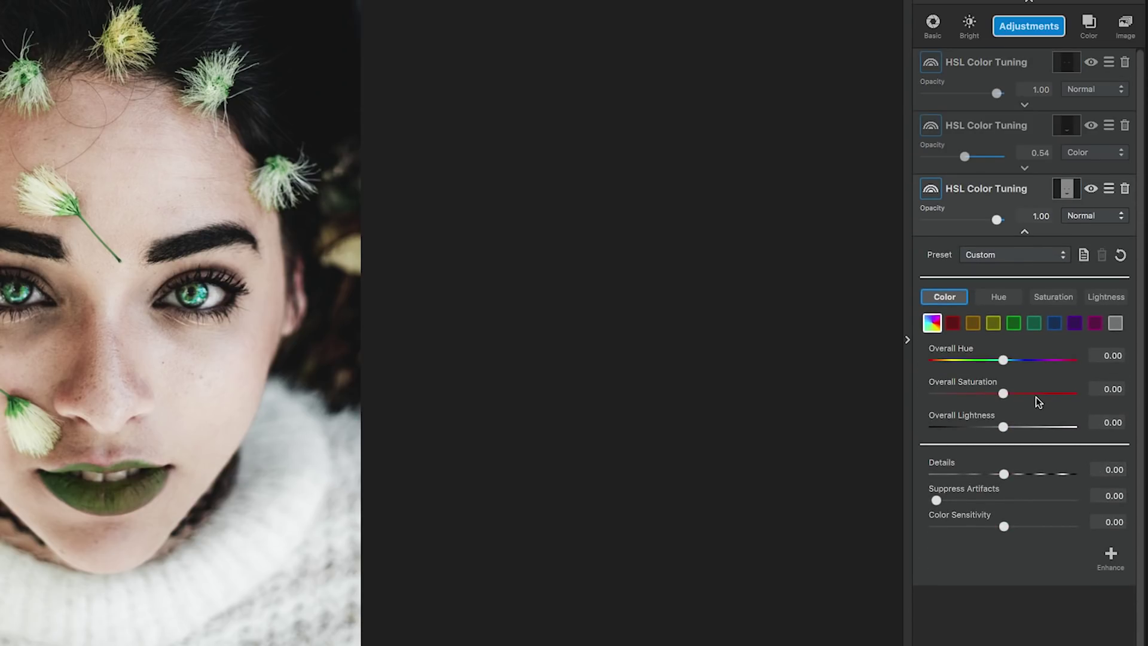
- Raise Yellow Saturation to 0.43 on the third layer
left_click(993, 322)
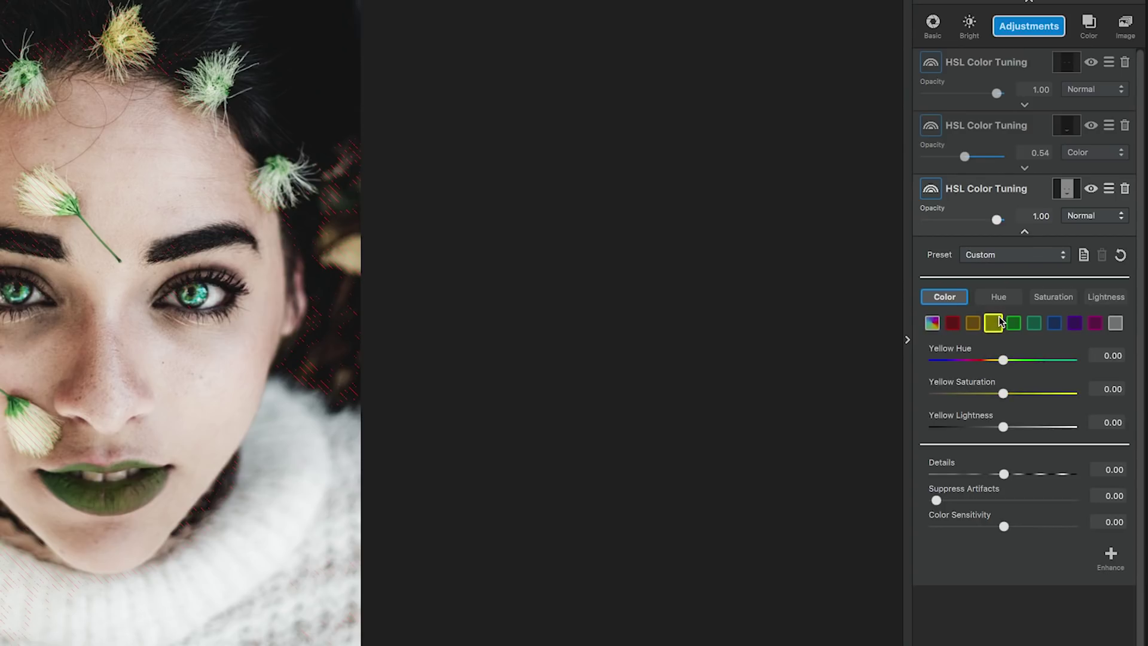
left_click(1094, 388)
type(".43")
left_click(1104, 423)
- Set Green Saturation to 0.35 and Green Lightness to 0.46
left_click(1014, 324)
left_click(1107, 389)
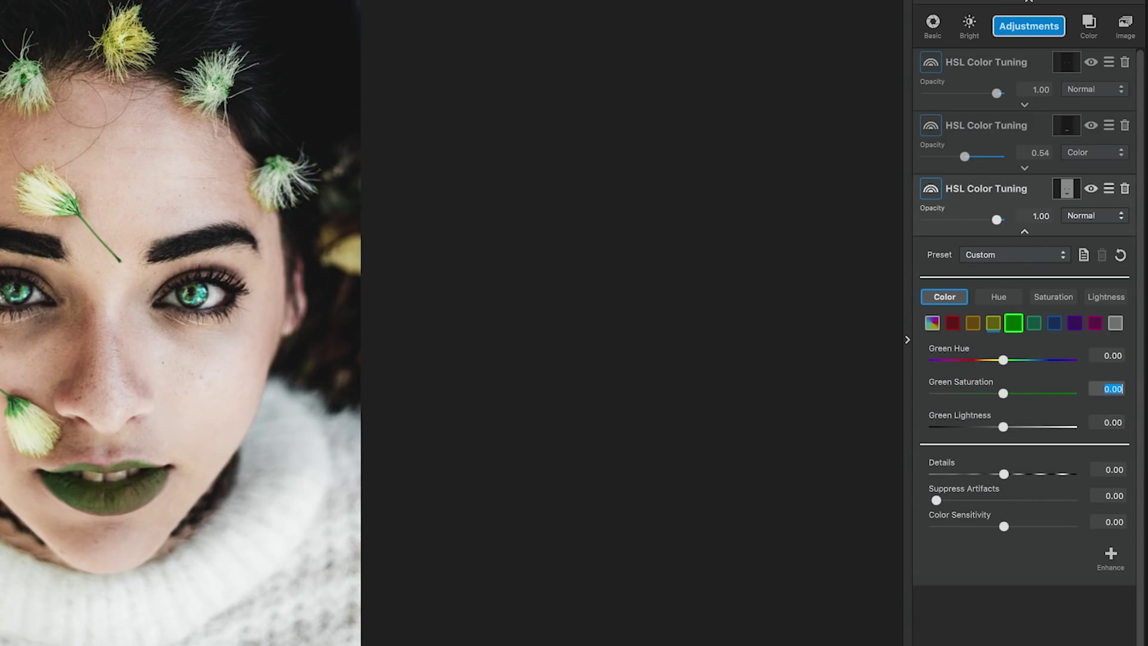
type(".35")
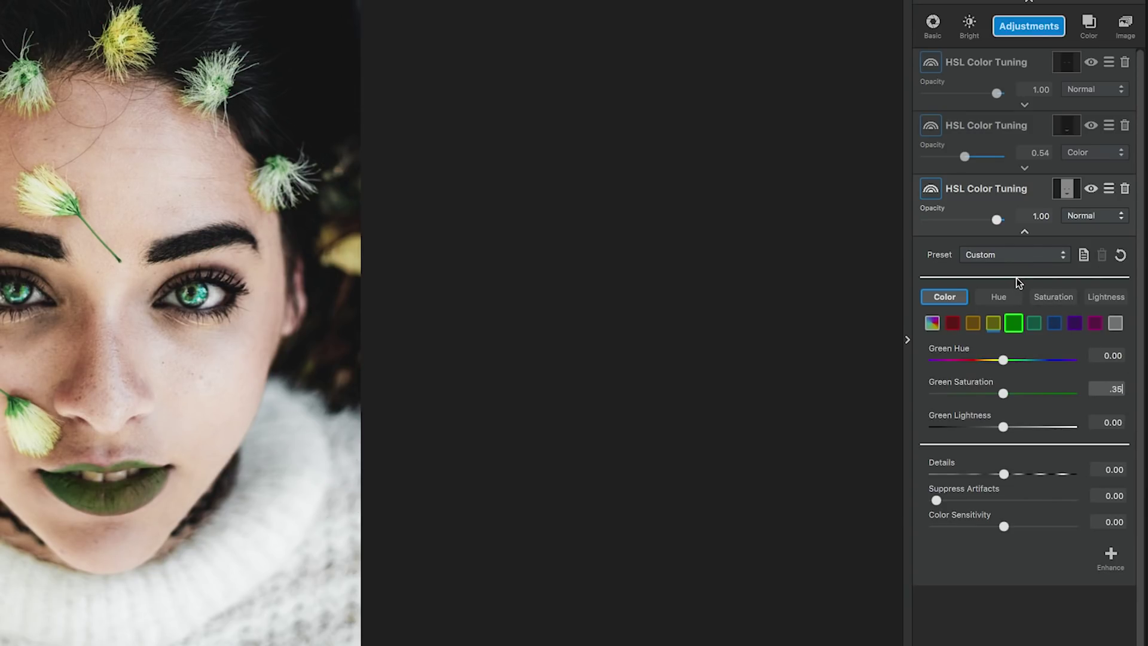
key("Tab")
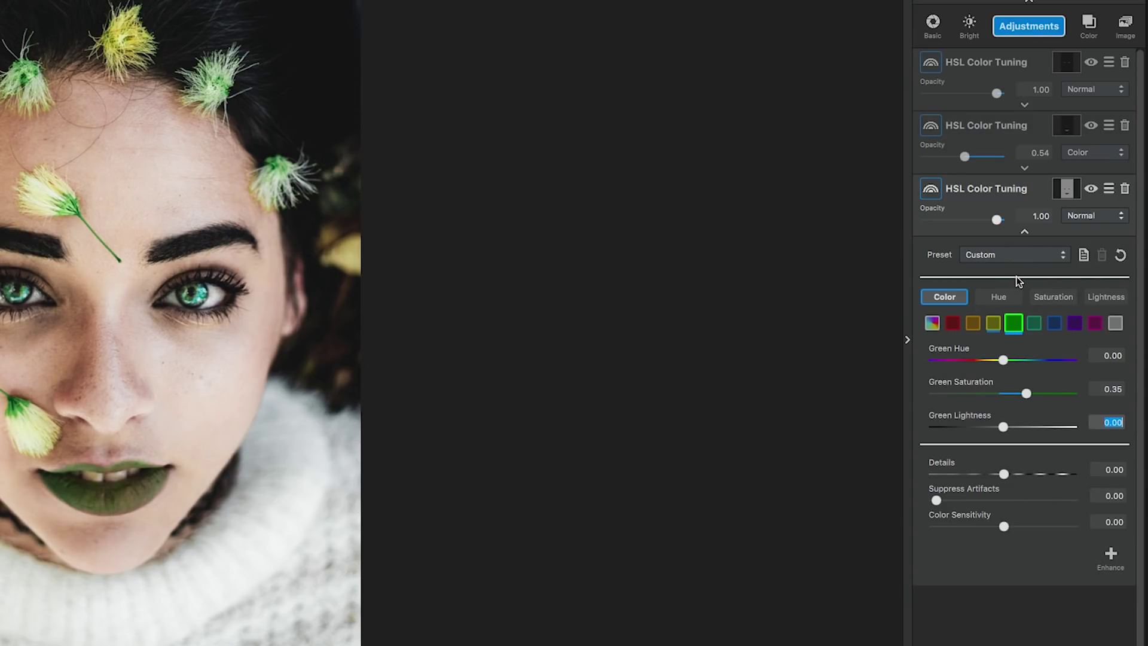
type(".46")
- Set the third HSL layer's Overall Saturation to -0.46 for muted, milky skin, then fold its settings away
left_click(932, 324)
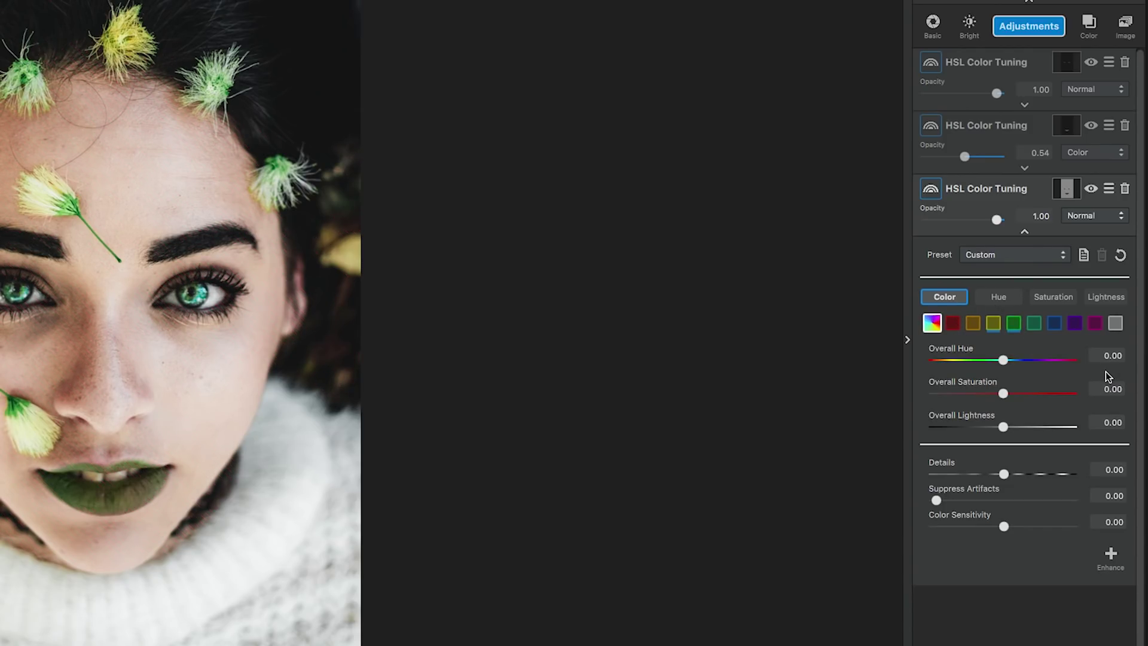
double_click(1104, 388)
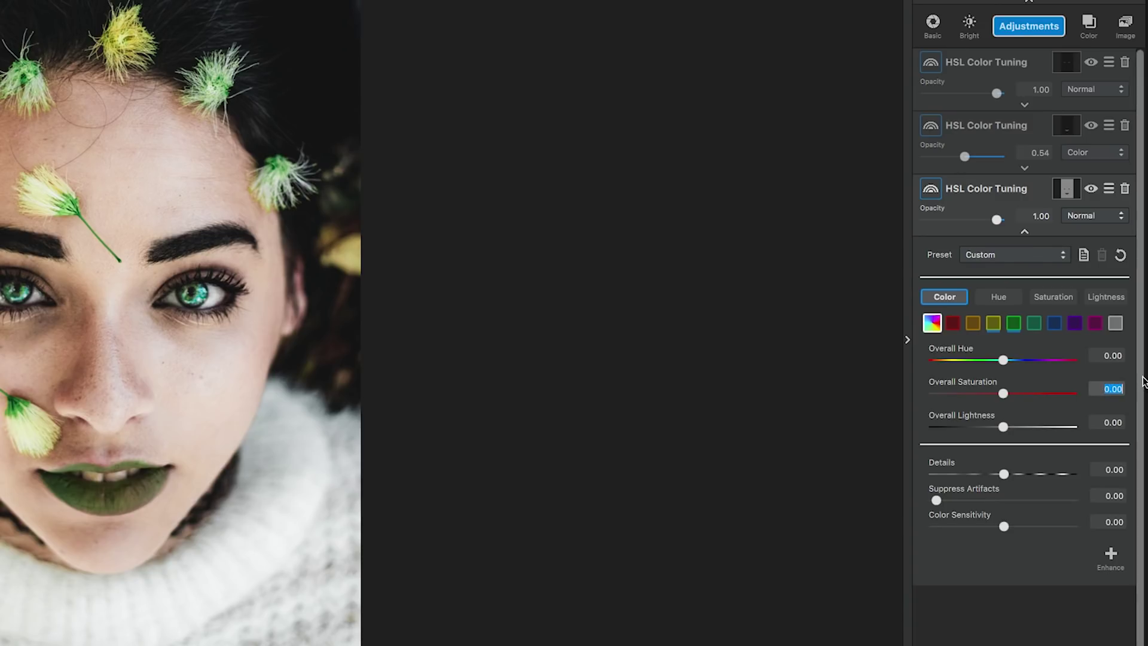
type("-.46")
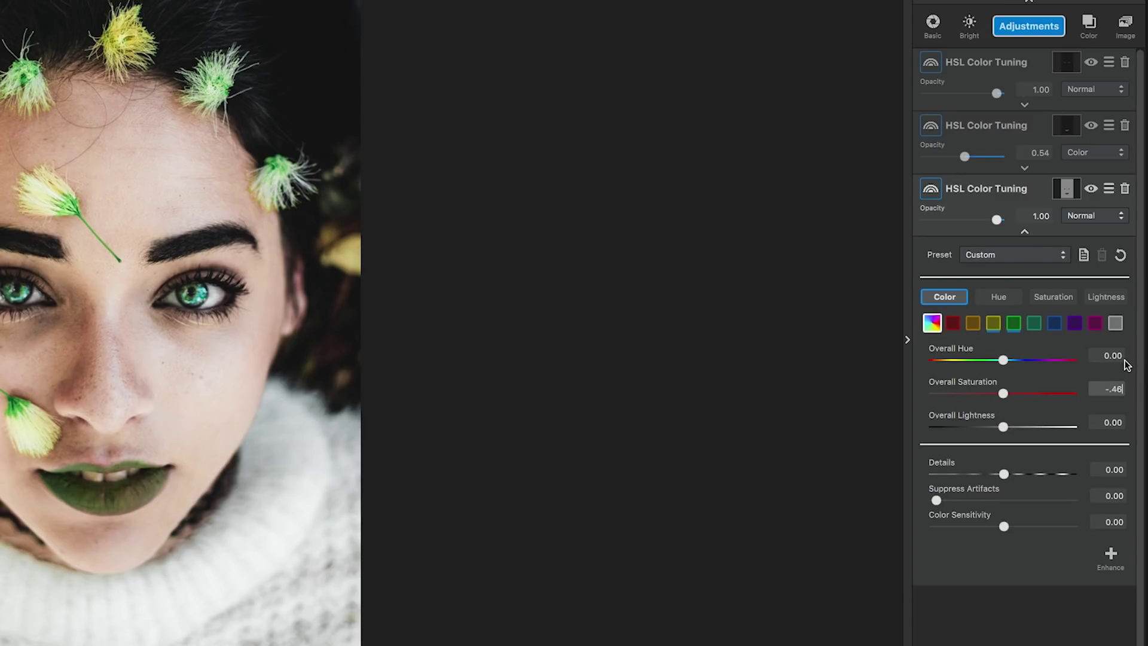
key("Return")
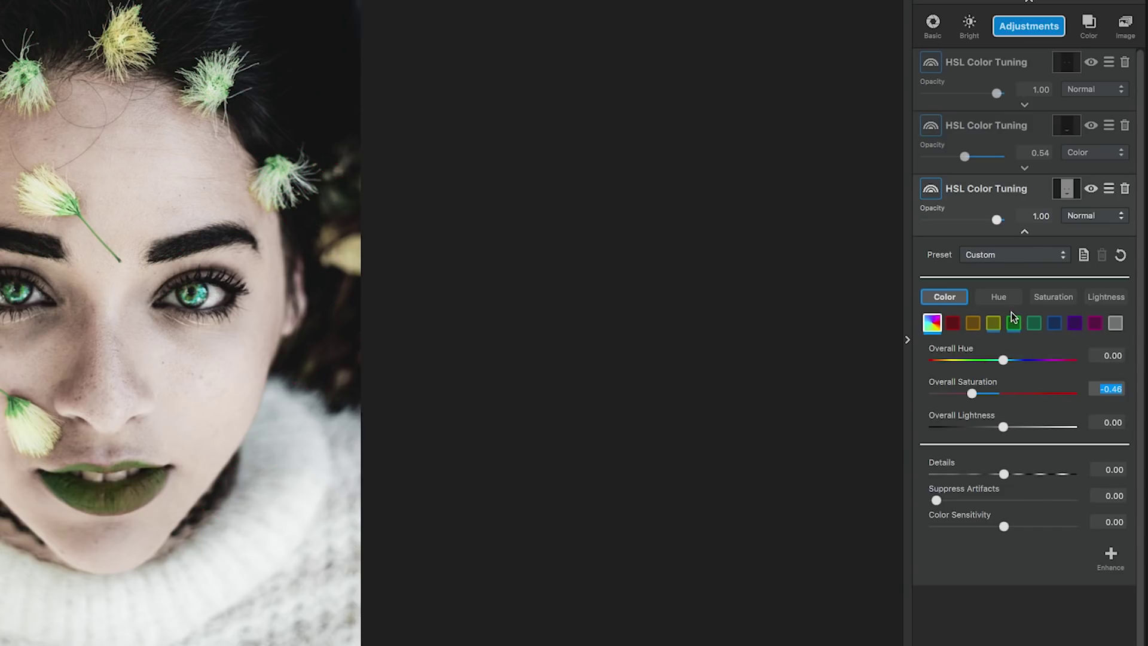
left_click(1025, 234)
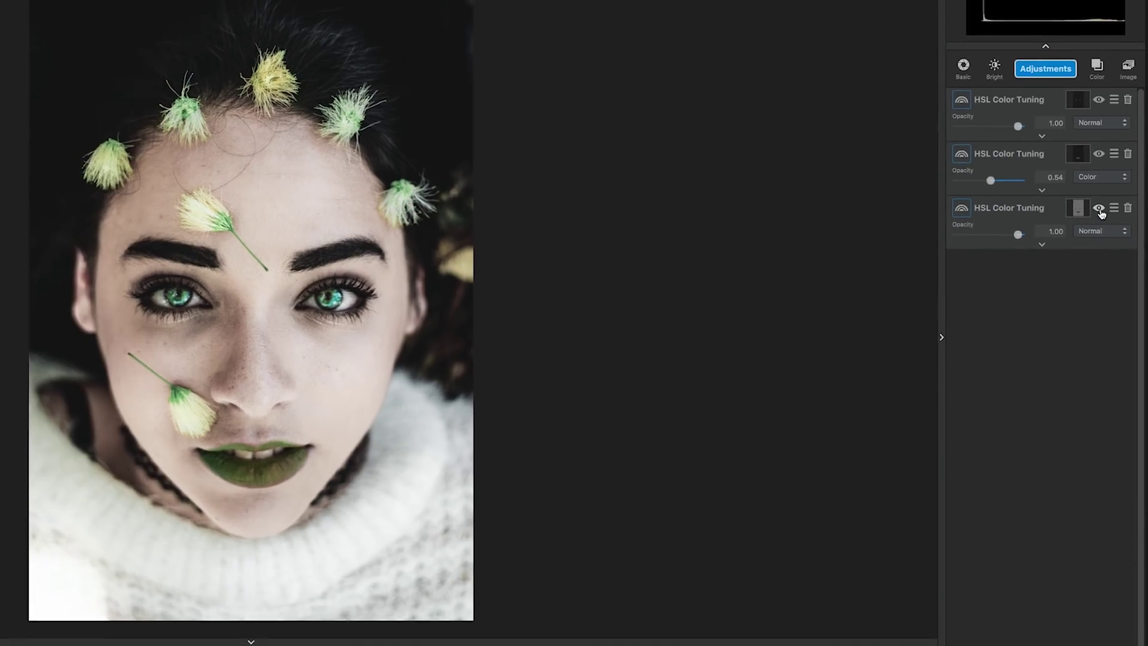
left_click(1091, 188)
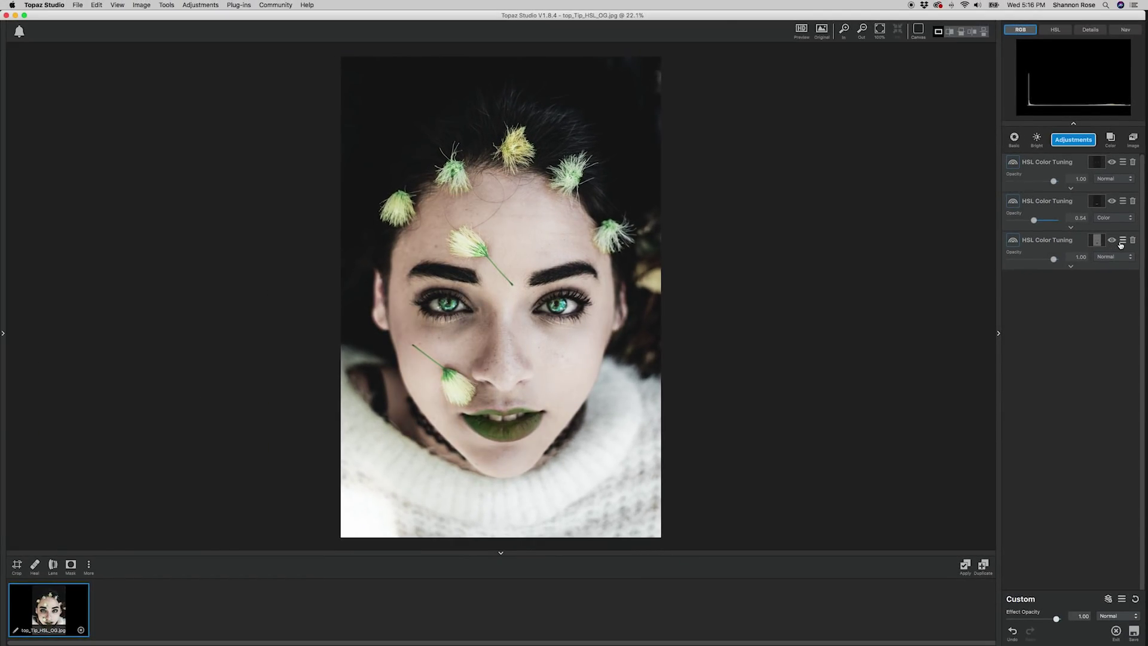
left_click(1113, 240)
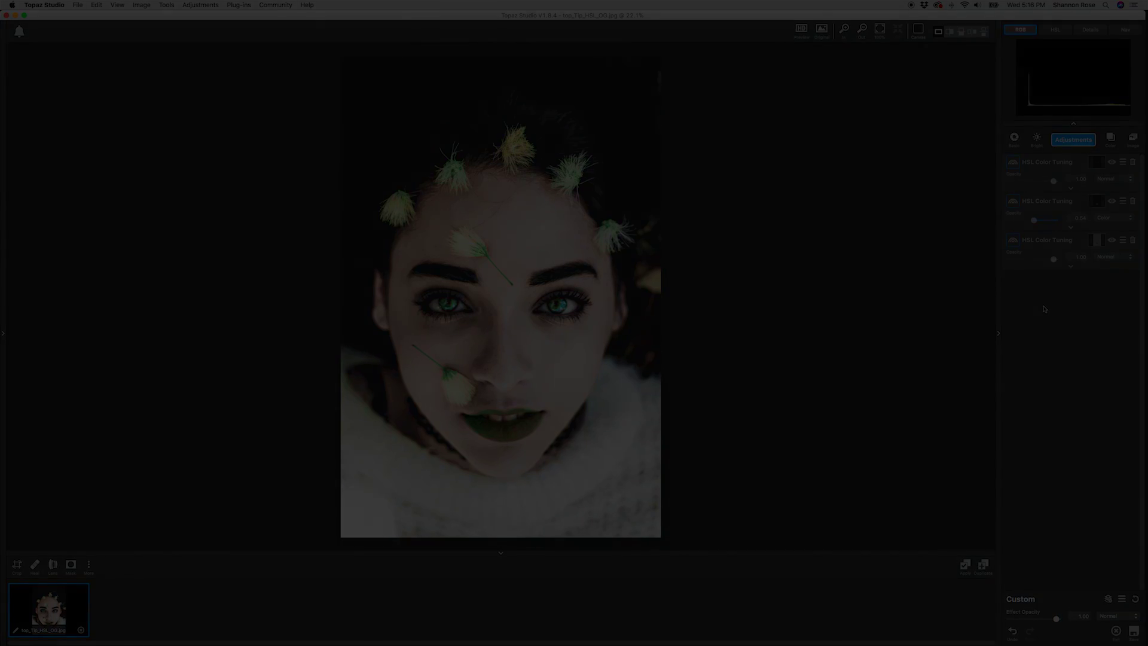